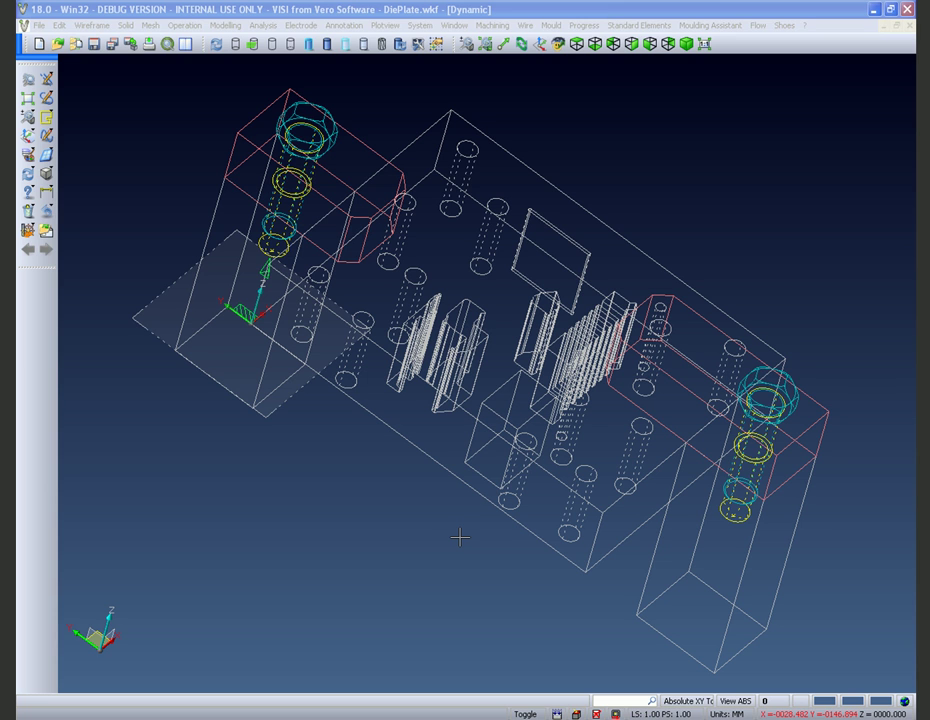
# Step: Orbit the DiePlate model and switch it to shaded solid display
pyautogui.moveTo(459, 538); pyautogui.dragTo(448, 519, button='middle')
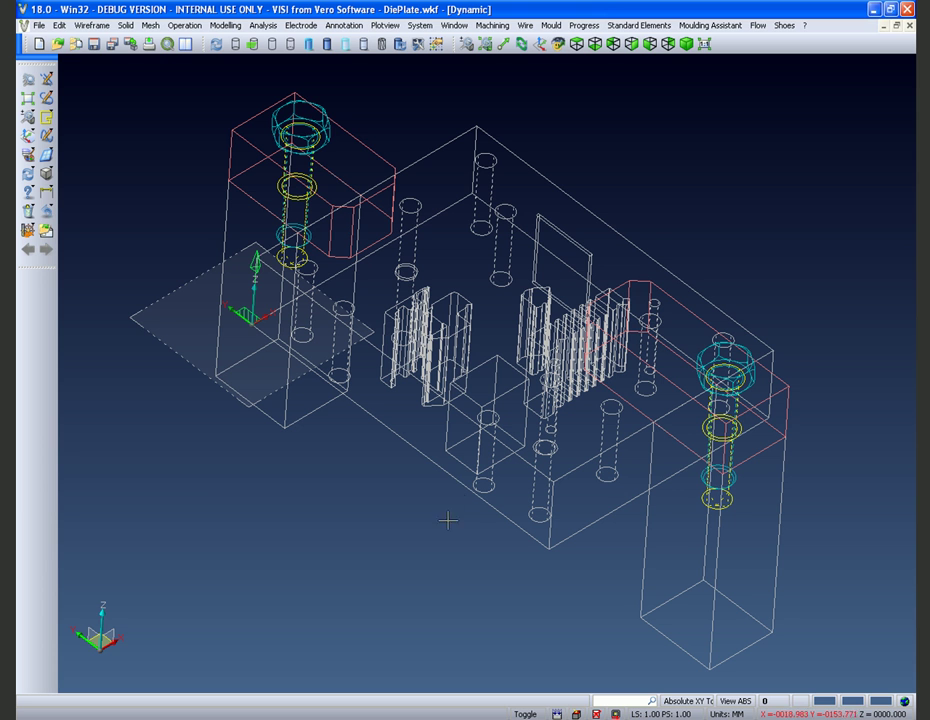
pyautogui.click(361, 44)
pyautogui.moveTo(452, 452)
pyautogui.mouseDown(button='middle')
pyautogui.moveTo(480, 442)
pyautogui.moveTo(452, 467)
pyautogui.mouseUp(button='middle')
pyautogui.click(46, 232)
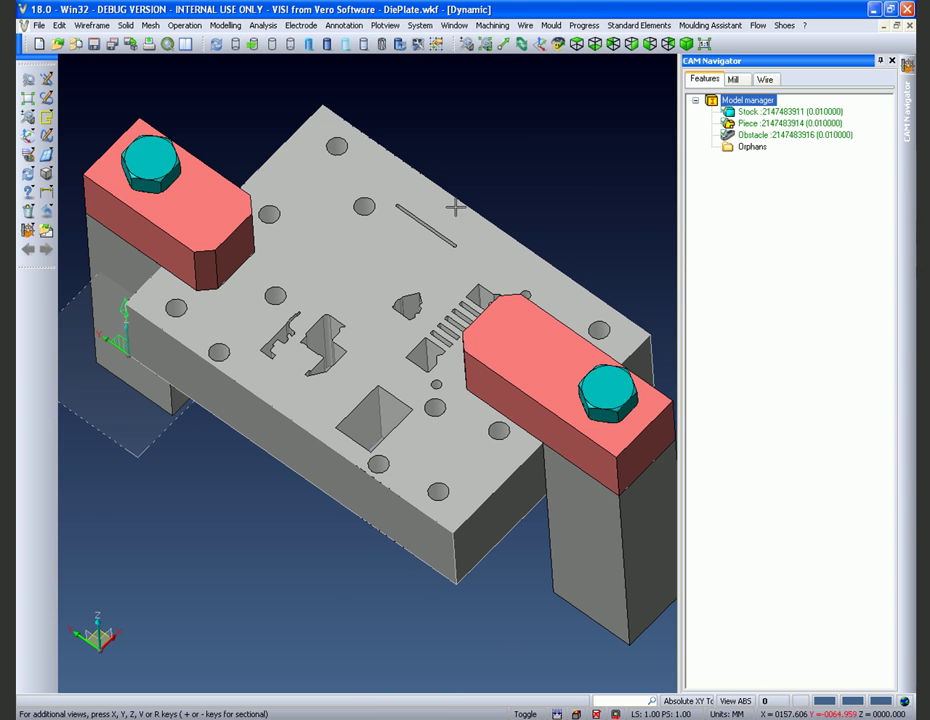
pyautogui.click(762, 112)
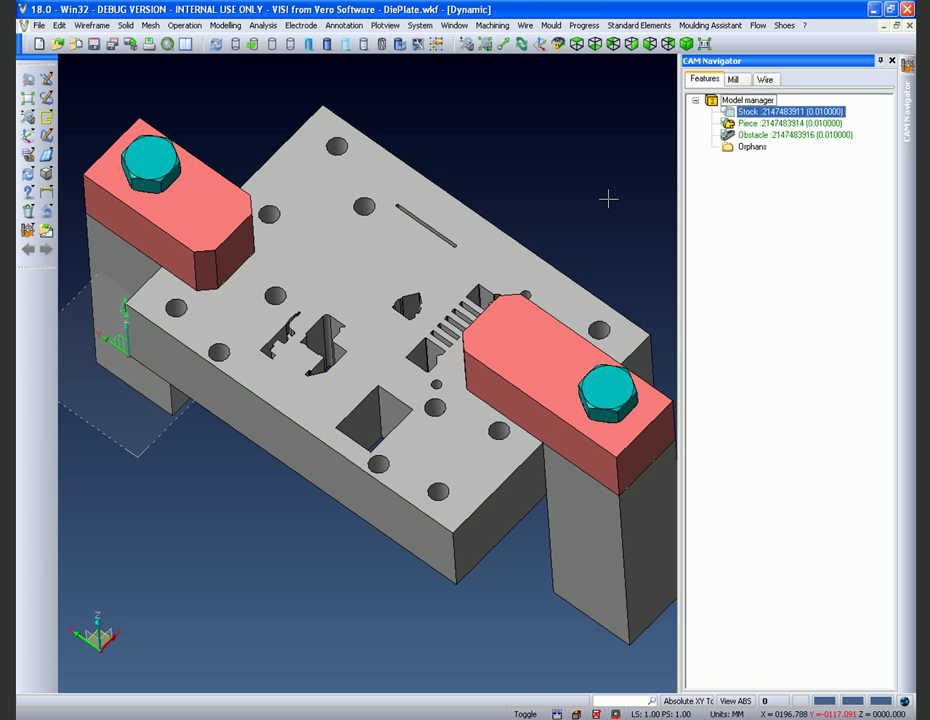
pyautogui.moveTo(495, 315); pyautogui.dragTo(600, 200, button='middle')
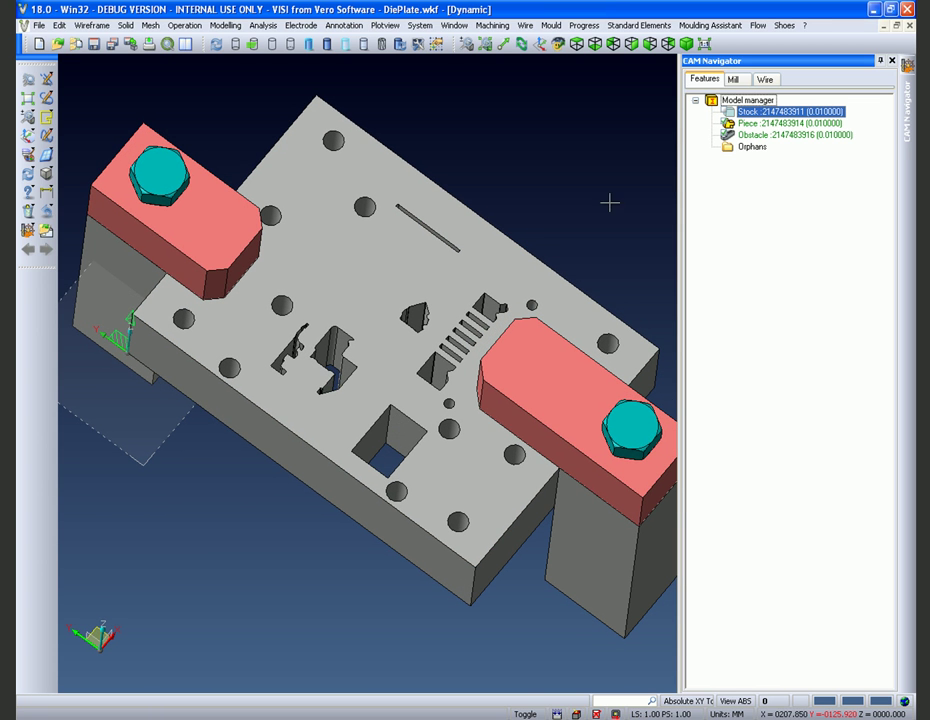
pyautogui.click(752, 124)
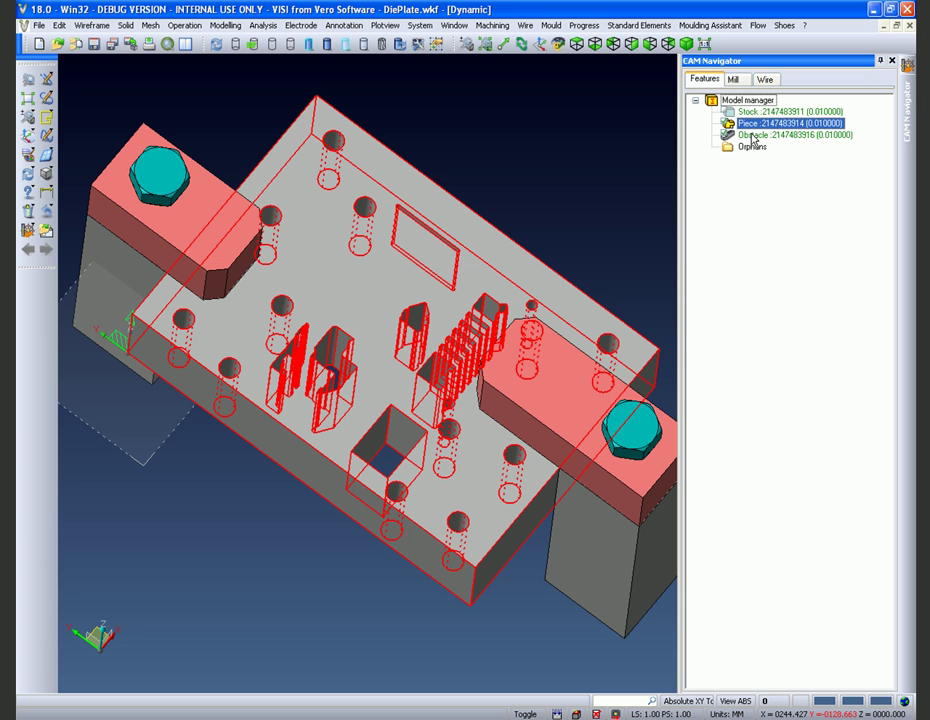
pyautogui.click(753, 136)
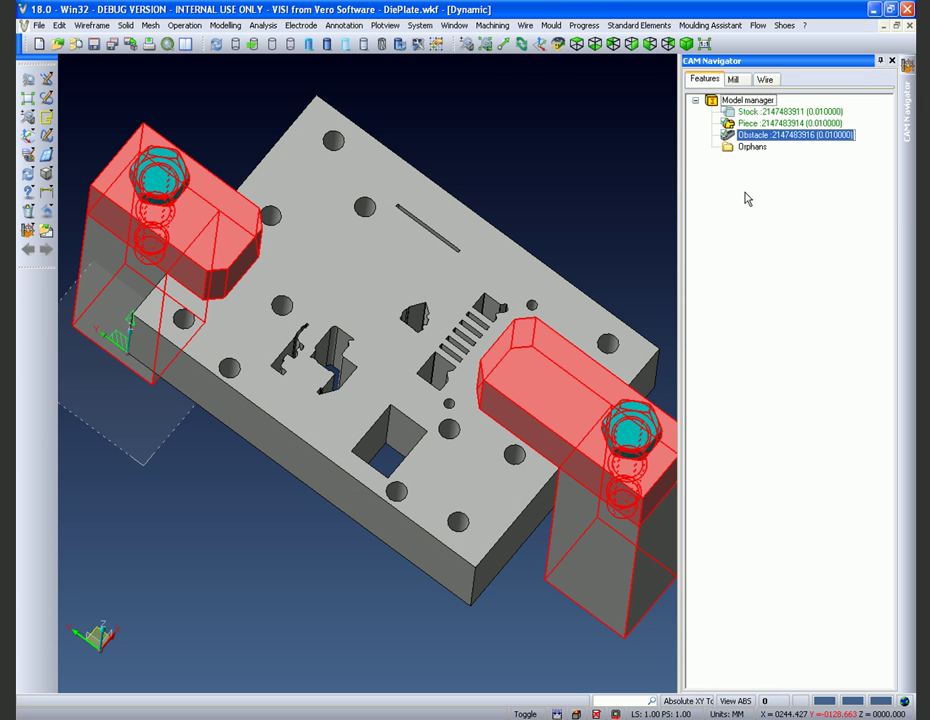
pyautogui.click(745, 102)
# Step: Run feature recognition on the plate from Model manager and expand the resulting Setup
pyautogui.rightClick(745, 106)
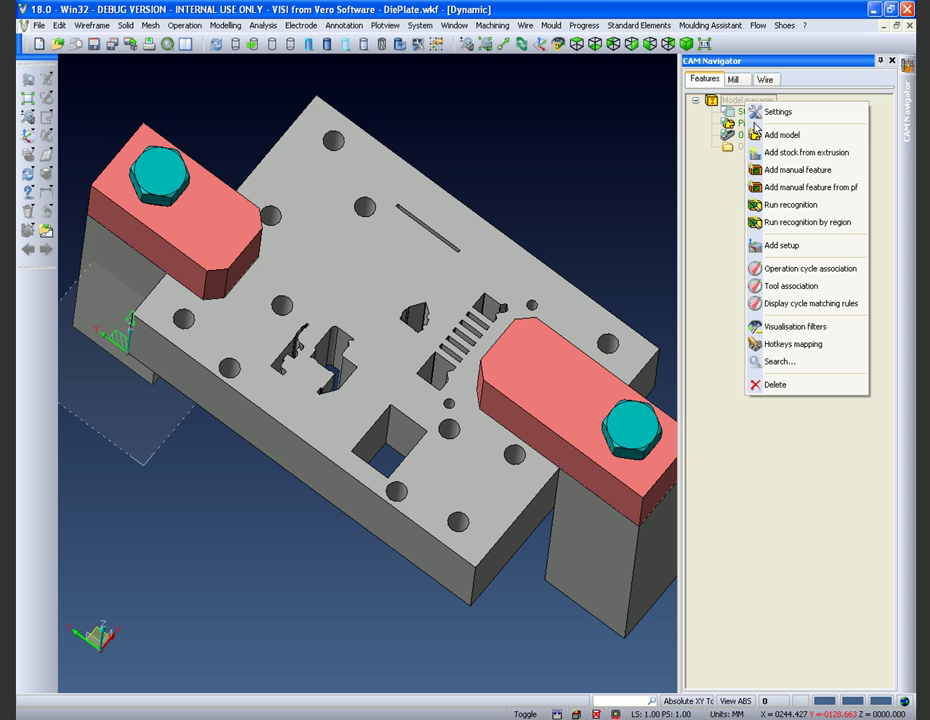
pyautogui.click(777, 206)
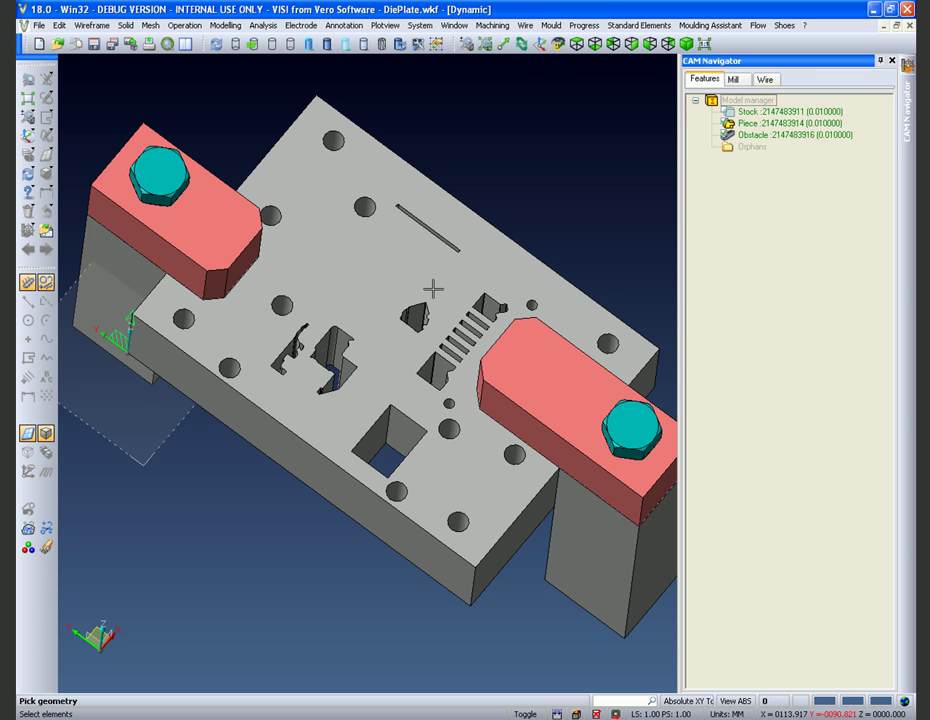
pyautogui.click(432, 288)
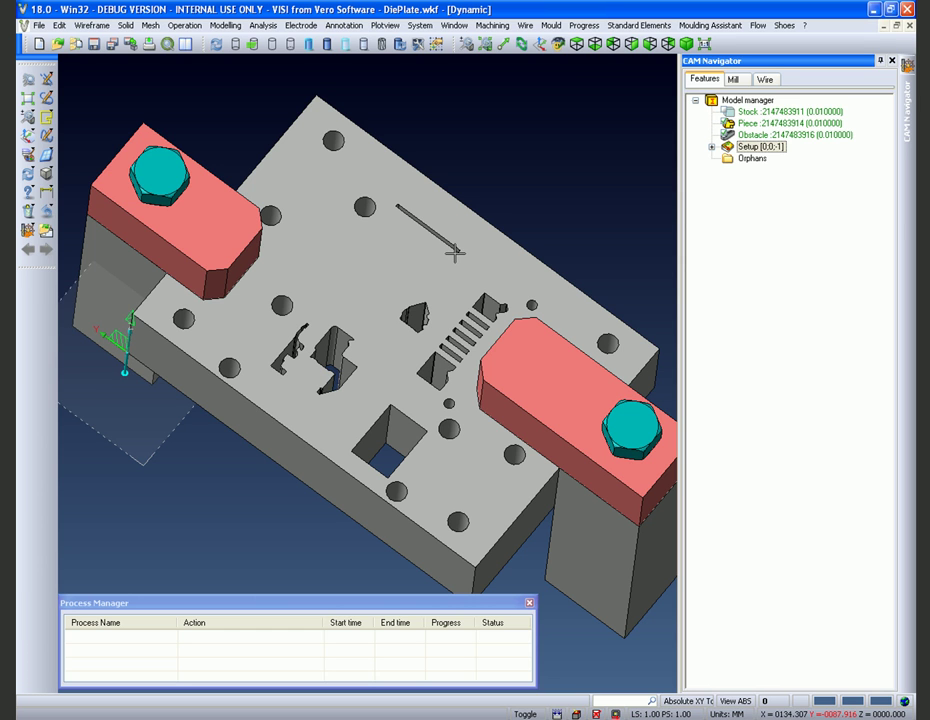
pyautogui.click(712, 147)
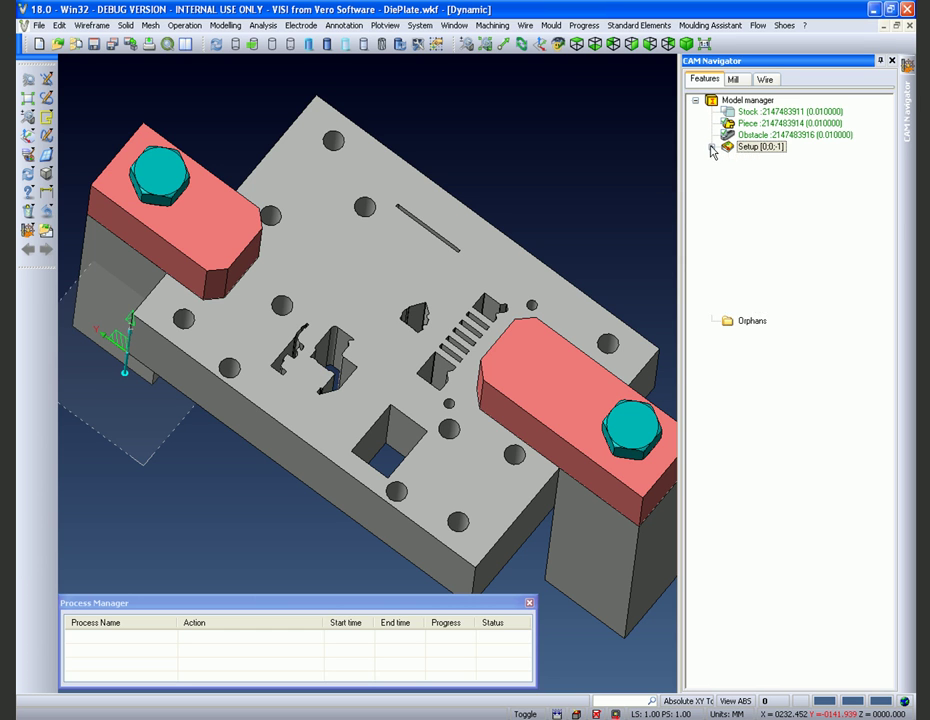
# Step: Inspect pockets #288–#282 and holes #329, #342, then select Pocket #288 through Hole #342
pyautogui.click(775, 159)
pyautogui.click(774, 171)
pyautogui.click(772, 182)
pyautogui.click(772, 193)
pyautogui.click(771, 204)
pyautogui.click(769, 228)
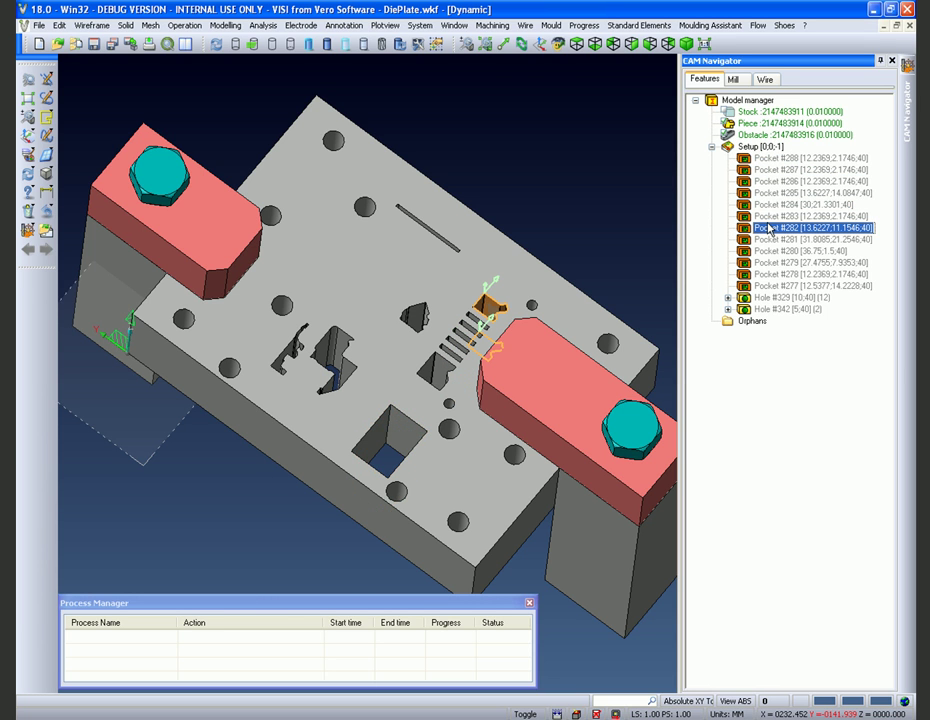
pyautogui.click(757, 298)
pyautogui.click(766, 309)
pyautogui.click(770, 159)
pyautogui.keyDown('shift'); pyautogui.click(793, 312); pyautogui.keyUp('shift')
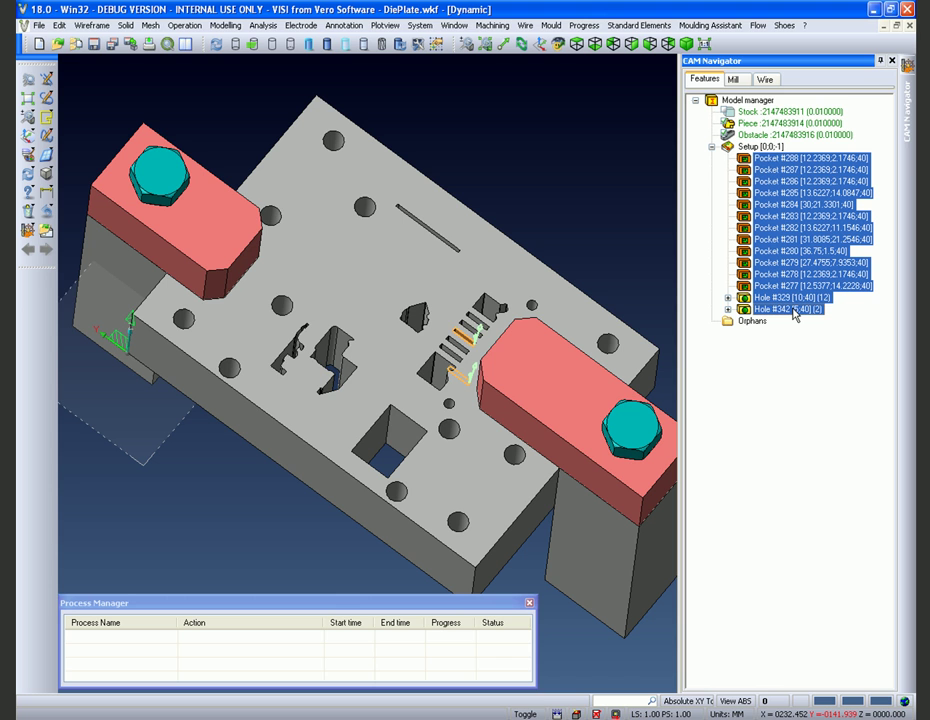
# Step: Add a Wire erosion operation to the selected features
pyautogui.rightClick(793, 312)
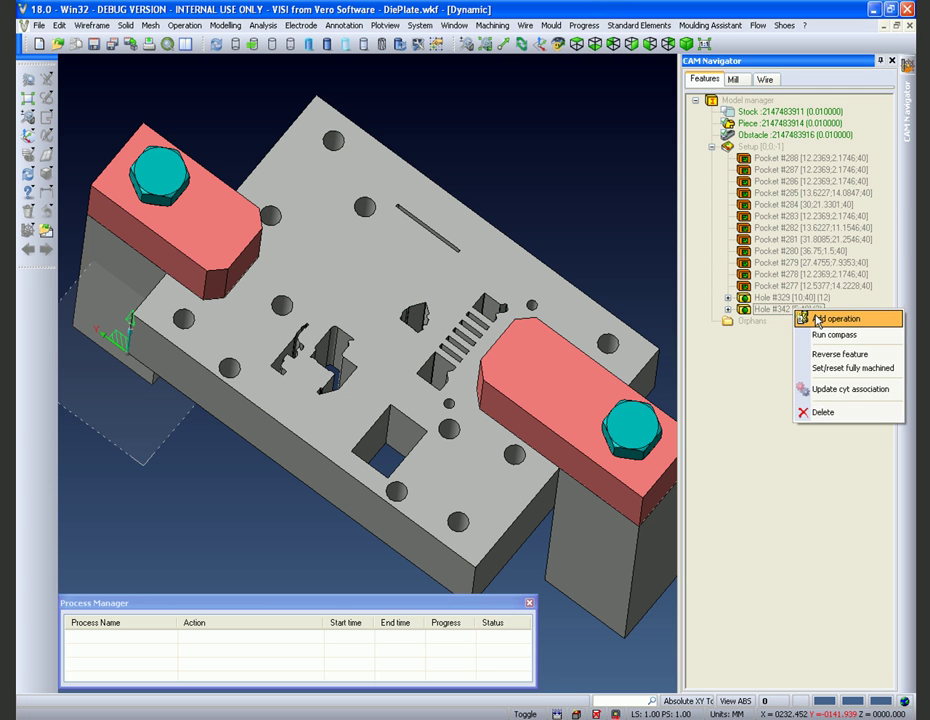
pyautogui.click(833, 319)
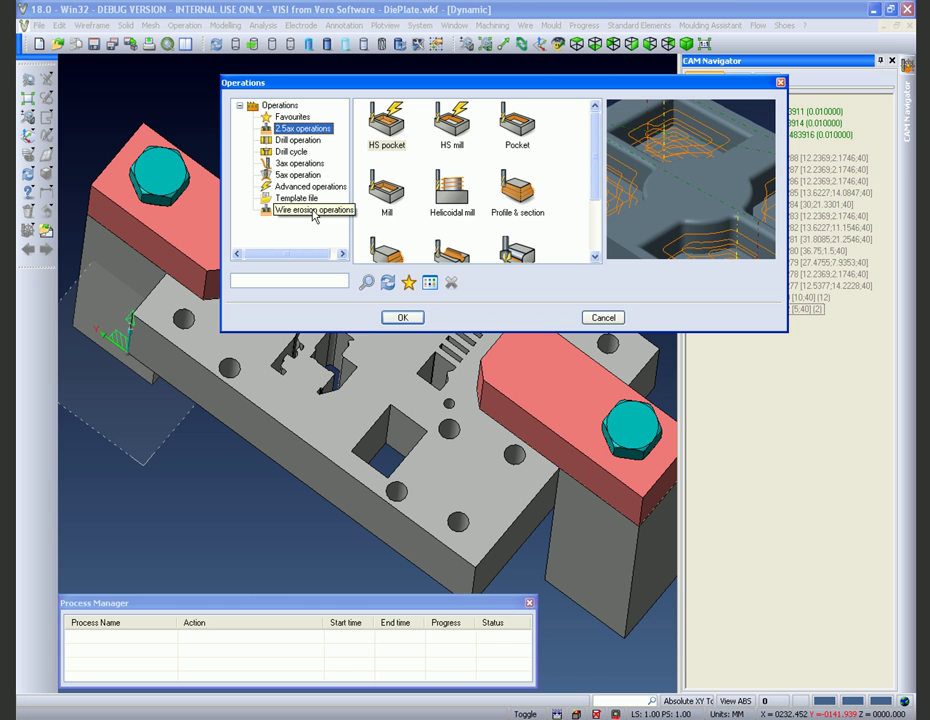
pyautogui.click(313, 211)
pyautogui.click(402, 316)
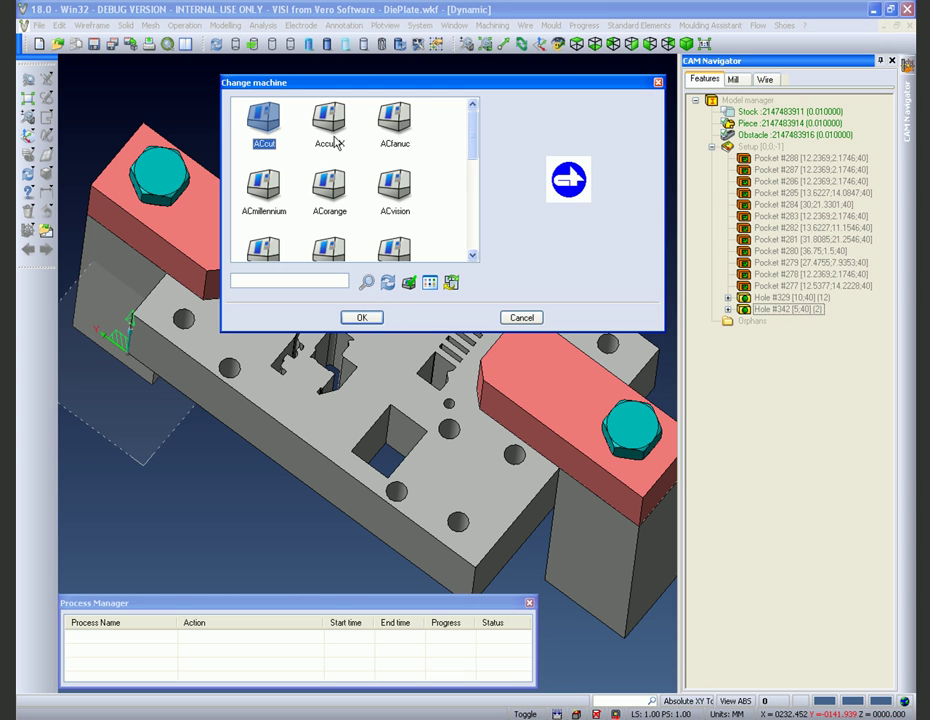
# Step: Choose and confirm Agie as the wire machine in Change machine
pyautogui.scroll(-2, 322, 150)
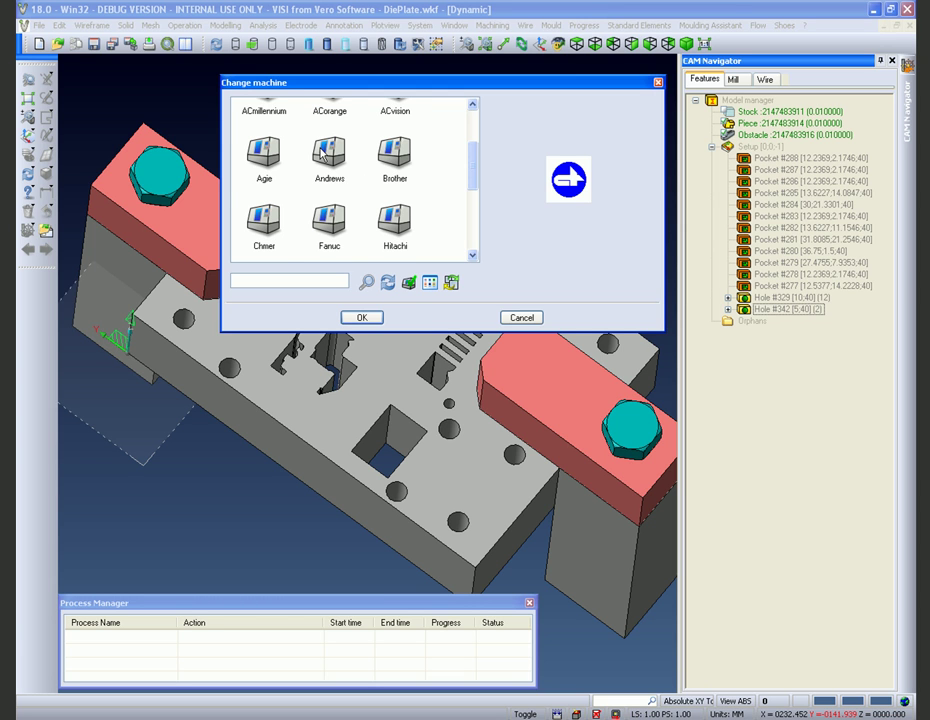
pyautogui.click(395, 155)
pyautogui.click(264, 153)
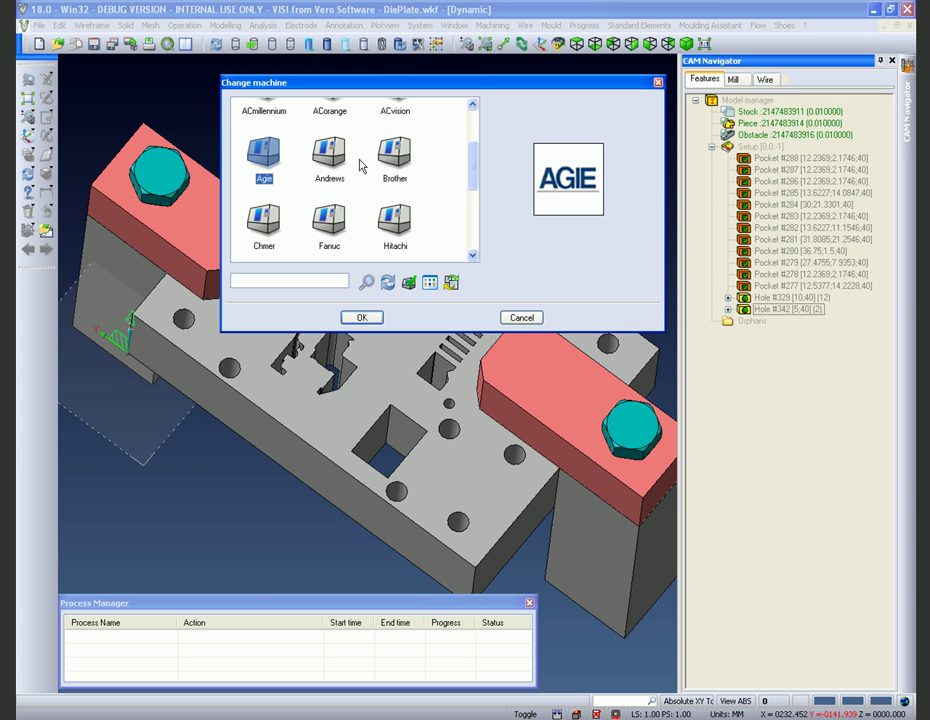
pyautogui.click(362, 317)
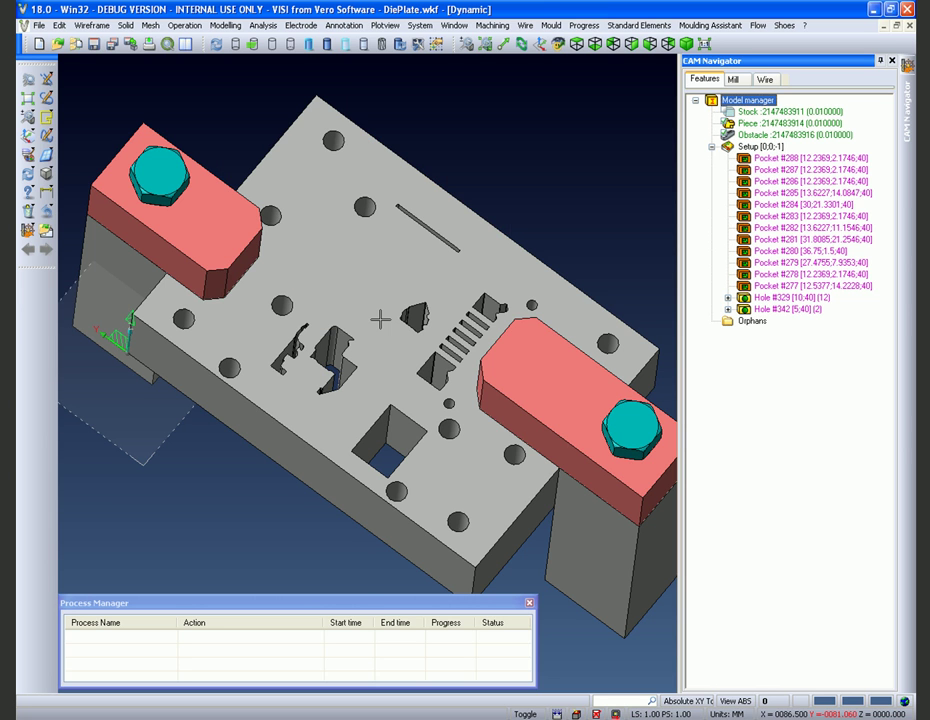
# Step: Set the Project1 piece material to Cold Die Steel, confirm, and select the agie machine
pyautogui.click(766, 80)
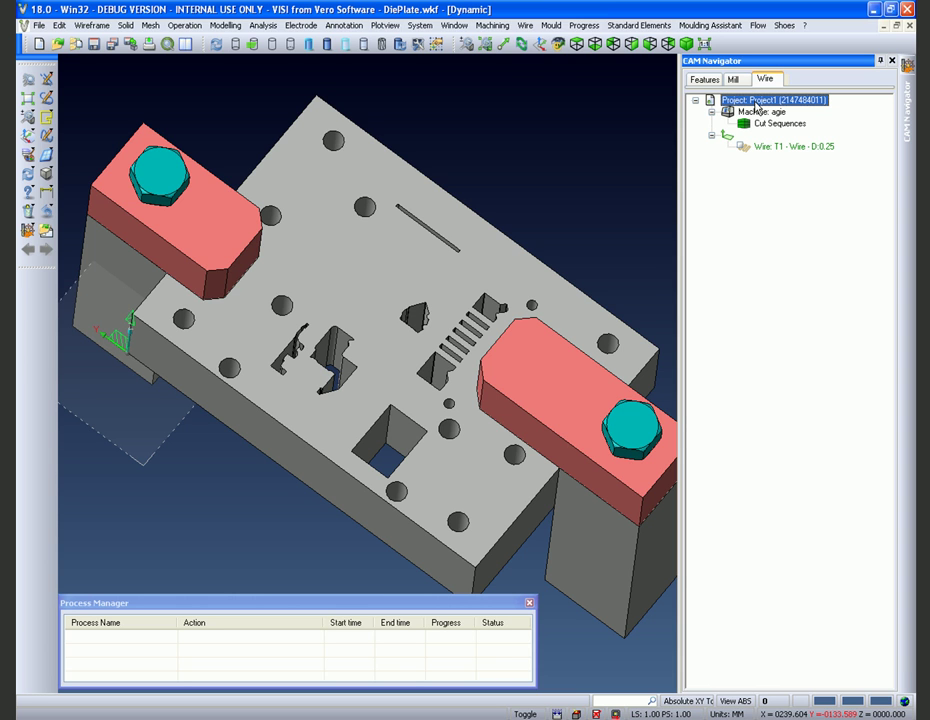
pyautogui.doubleClick(757, 108)
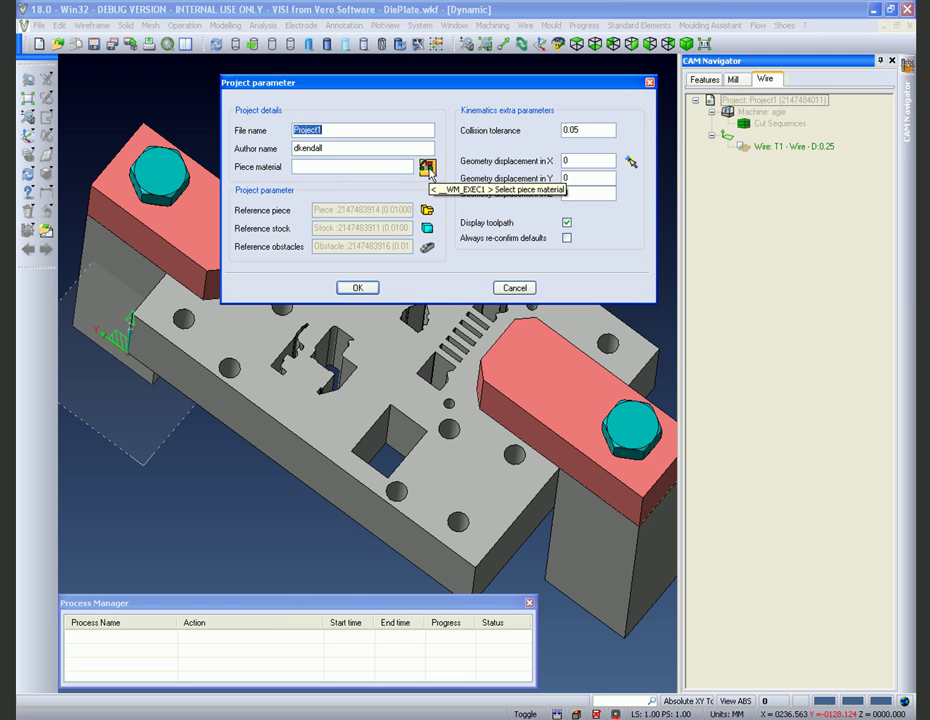
pyautogui.click(426, 167)
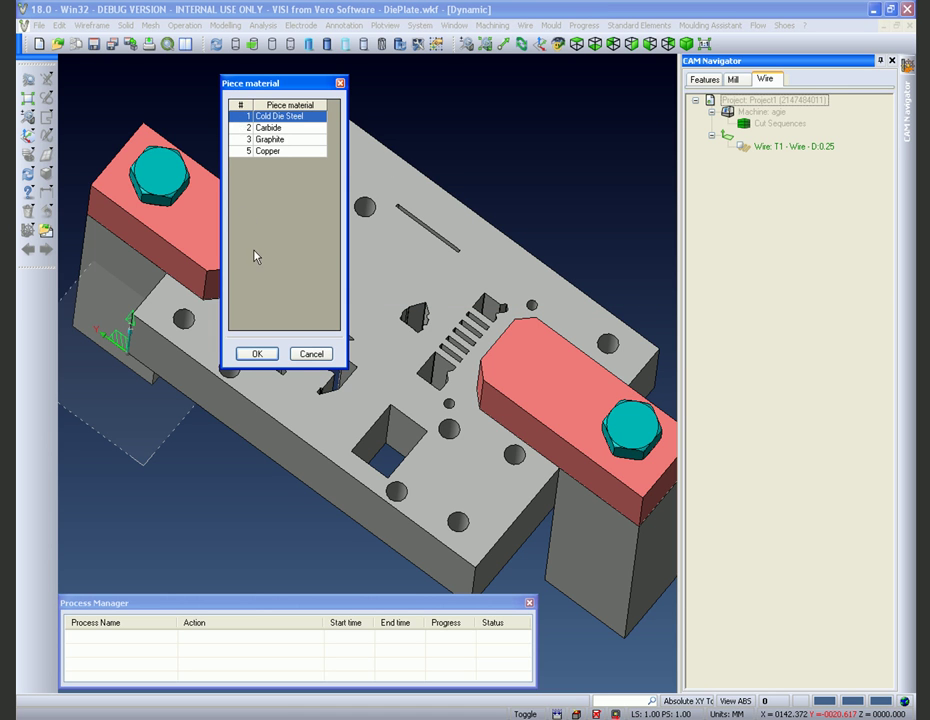
pyautogui.click(256, 353)
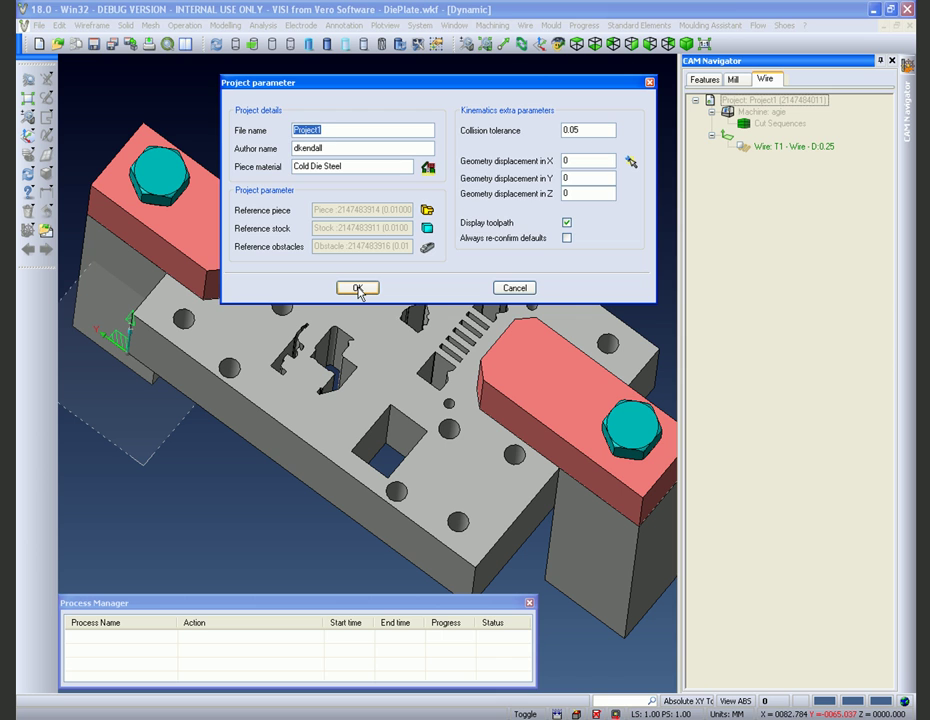
pyautogui.click(357, 288)
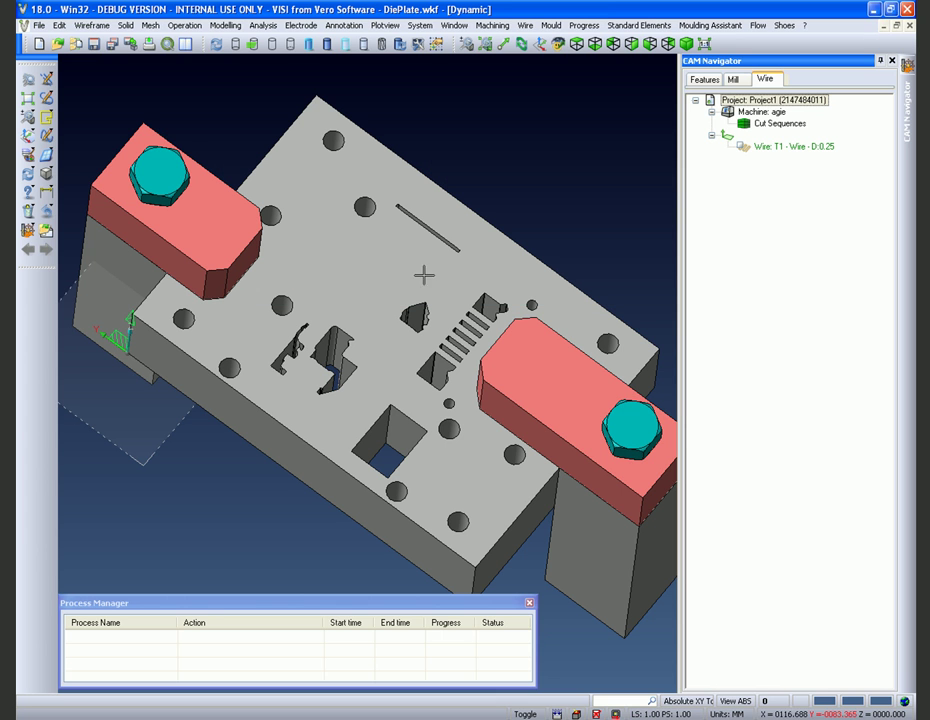
pyautogui.click(762, 113)
pyautogui.doubleClick(758, 115)
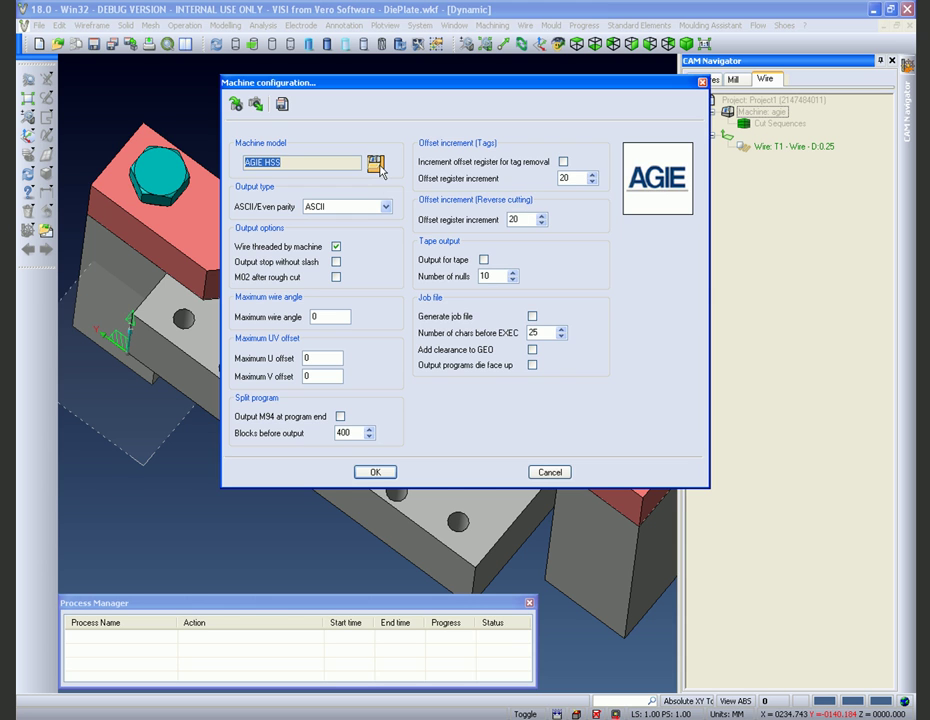
pyautogui.click(376, 163)
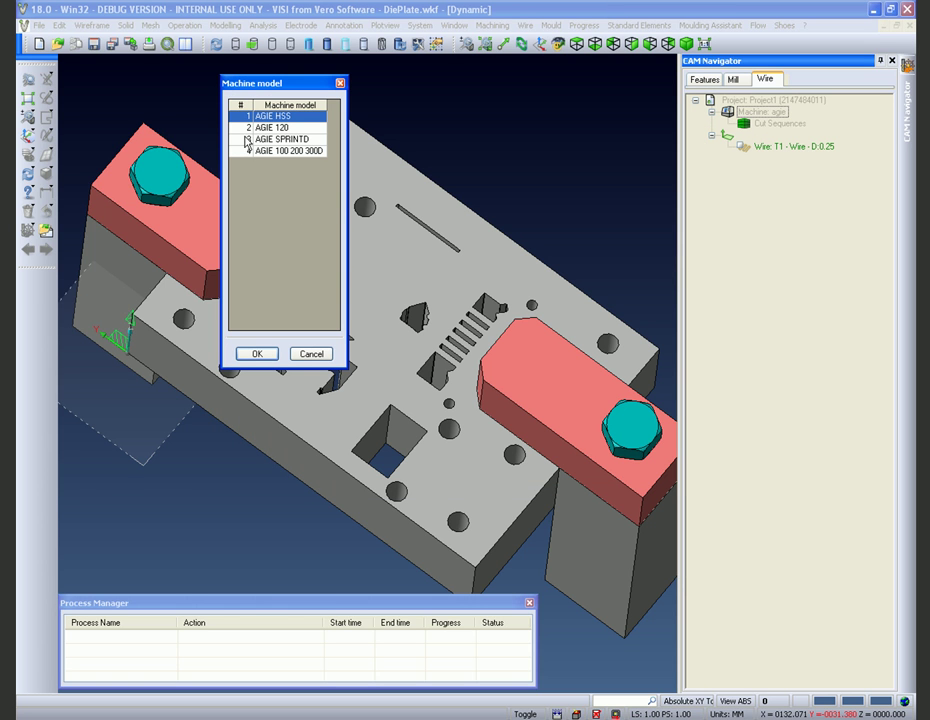
pyautogui.click(256, 354)
pyautogui.click(375, 472)
pyautogui.click(777, 148)
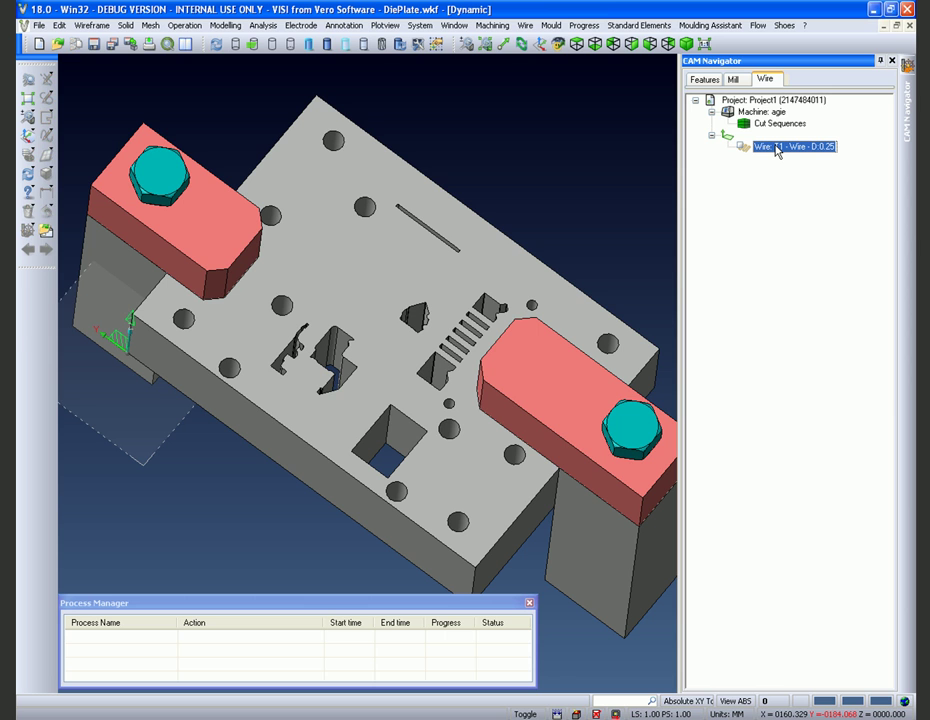
# Step: Set the wire operation's pocket mode to Spiral with No Core first cut left off
pyautogui.doubleClick(777, 148)
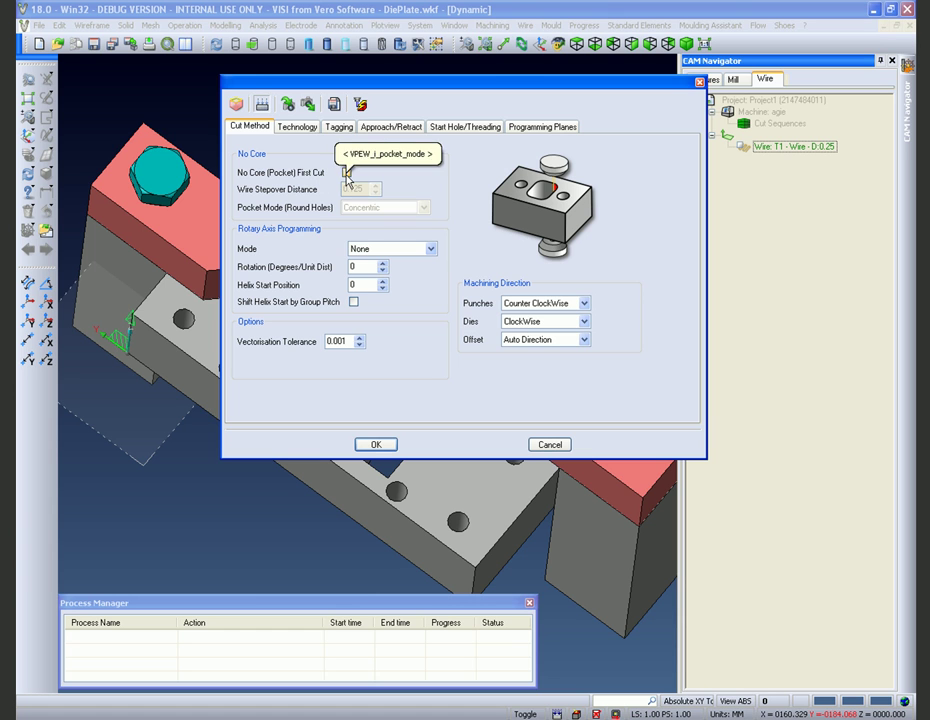
pyautogui.click(346, 173)
pyautogui.click(423, 207)
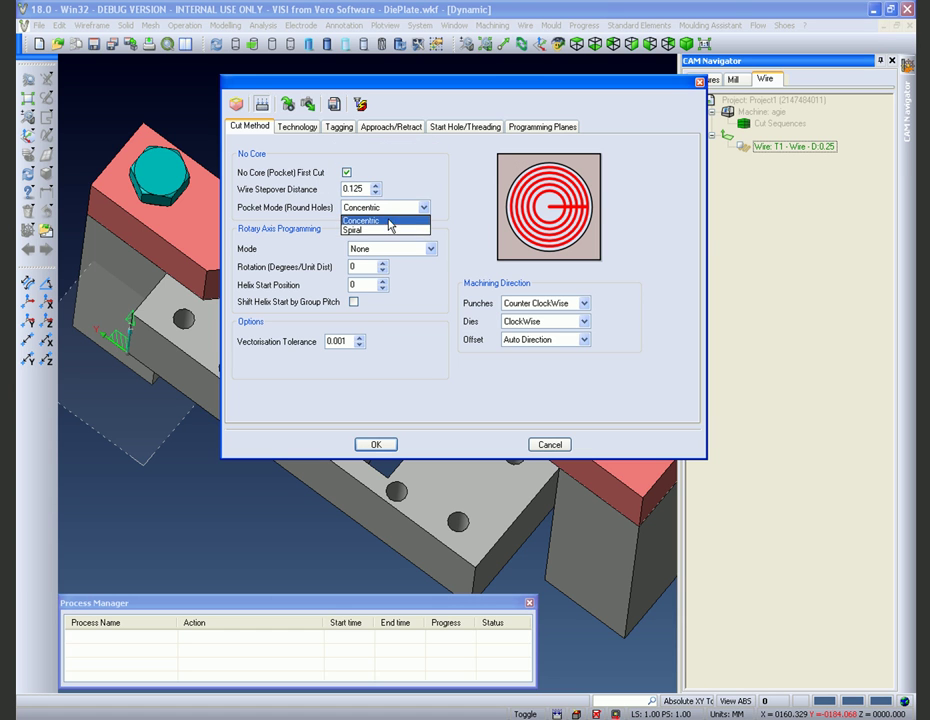
pyautogui.click(385, 207)
pyautogui.click(385, 207)
pyautogui.click(391, 229)
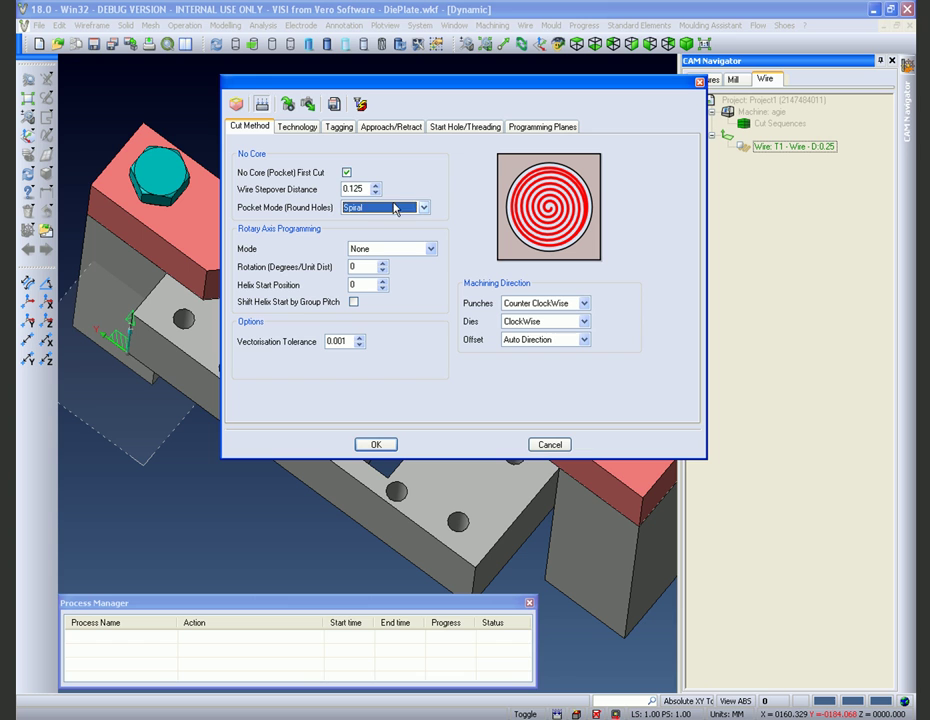
pyautogui.click(347, 174)
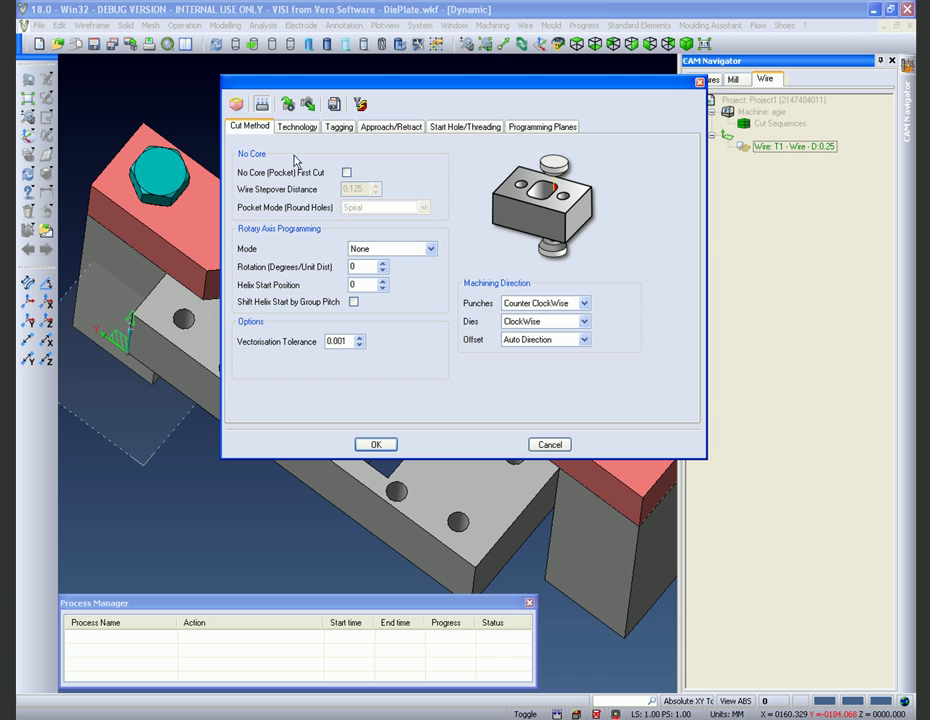
# Step: Apply the AEGCHK_3.TED technology from the database to the wire cuts
pyautogui.click(296, 127)
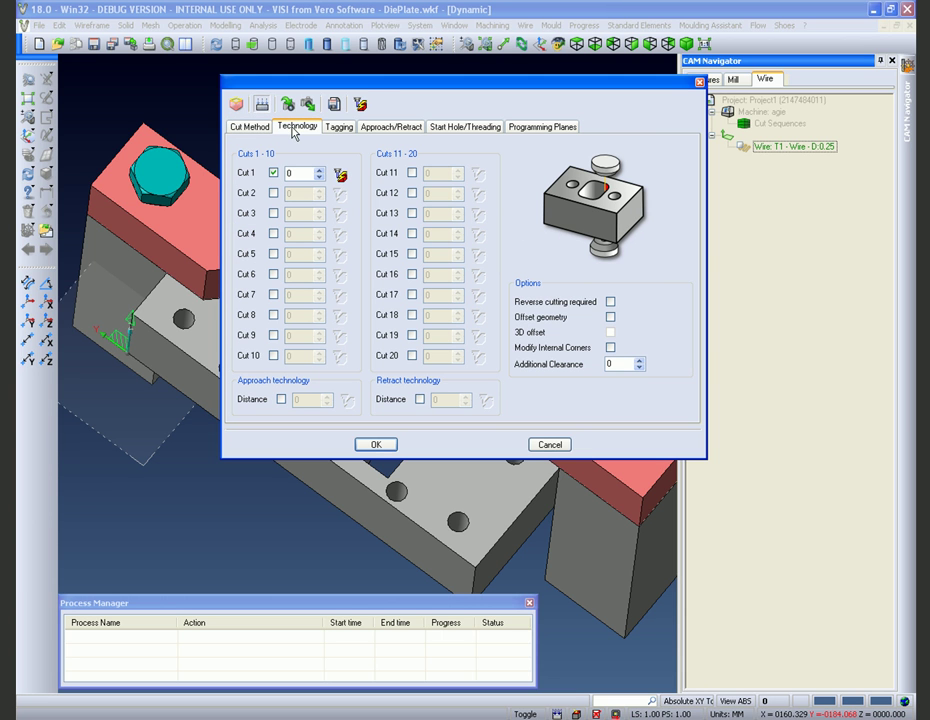
pyautogui.click(359, 105)
pyautogui.moveTo(286, 110); pyautogui.dragTo(307, 114)
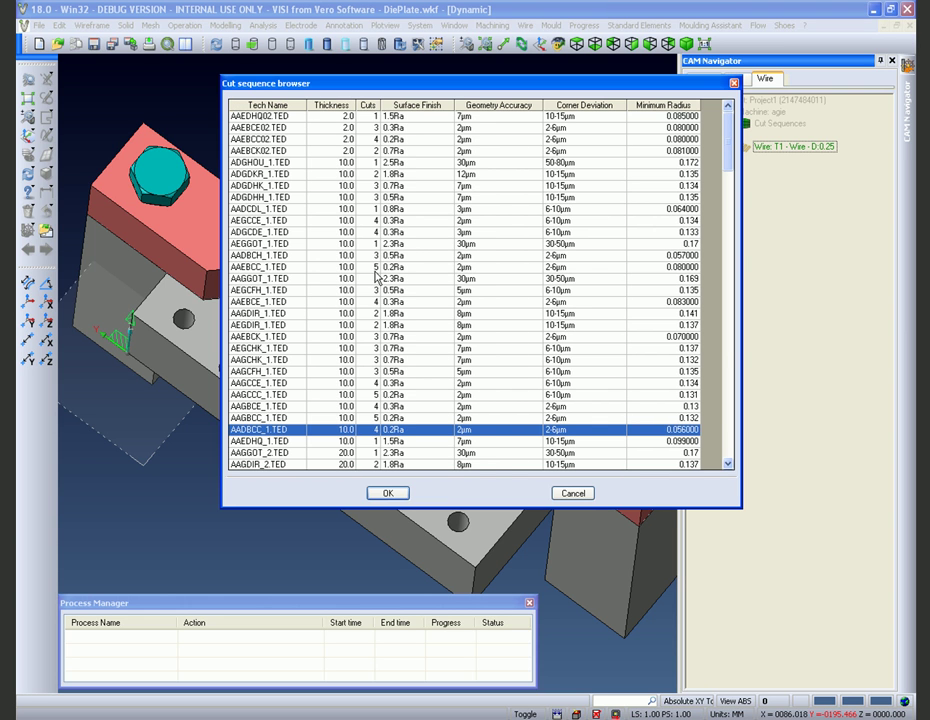
pyautogui.moveTo(727, 141); pyautogui.dragTo(728, 200)
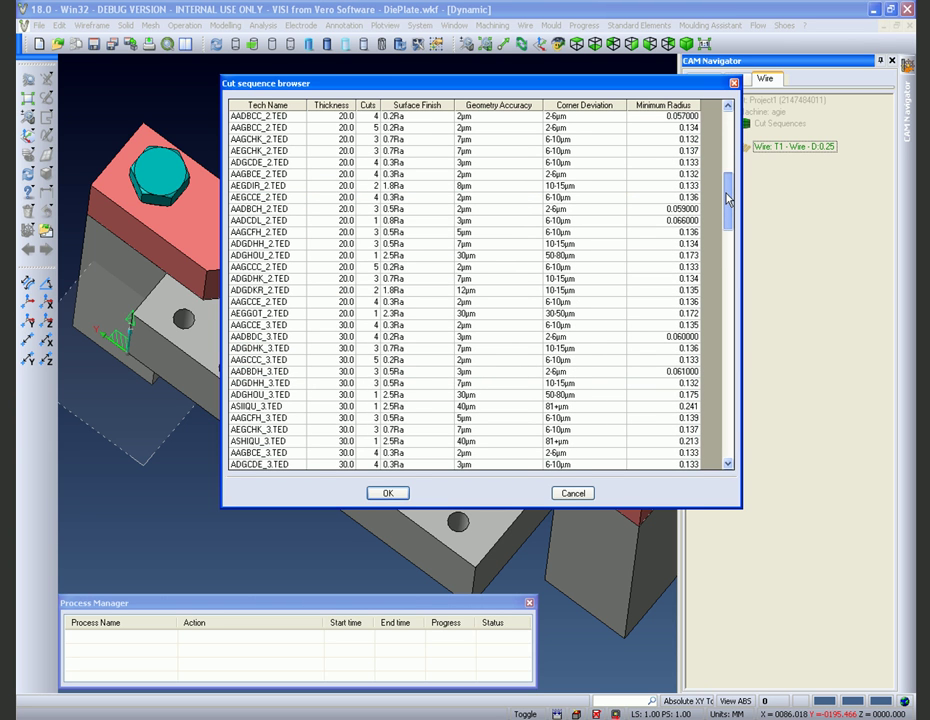
pyautogui.click(300, 430)
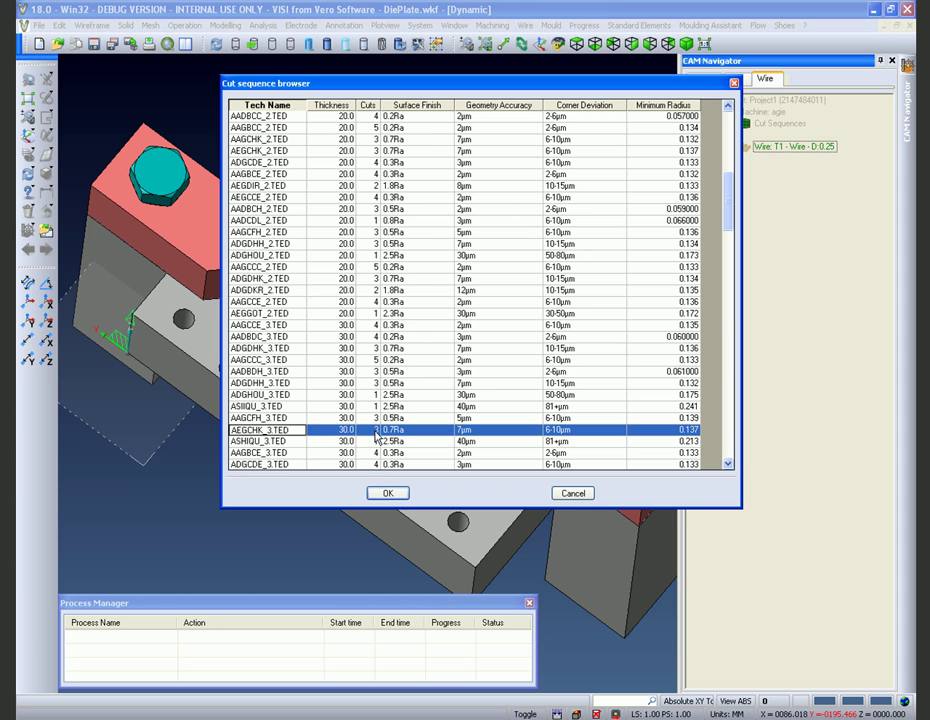
pyautogui.click(388, 492)
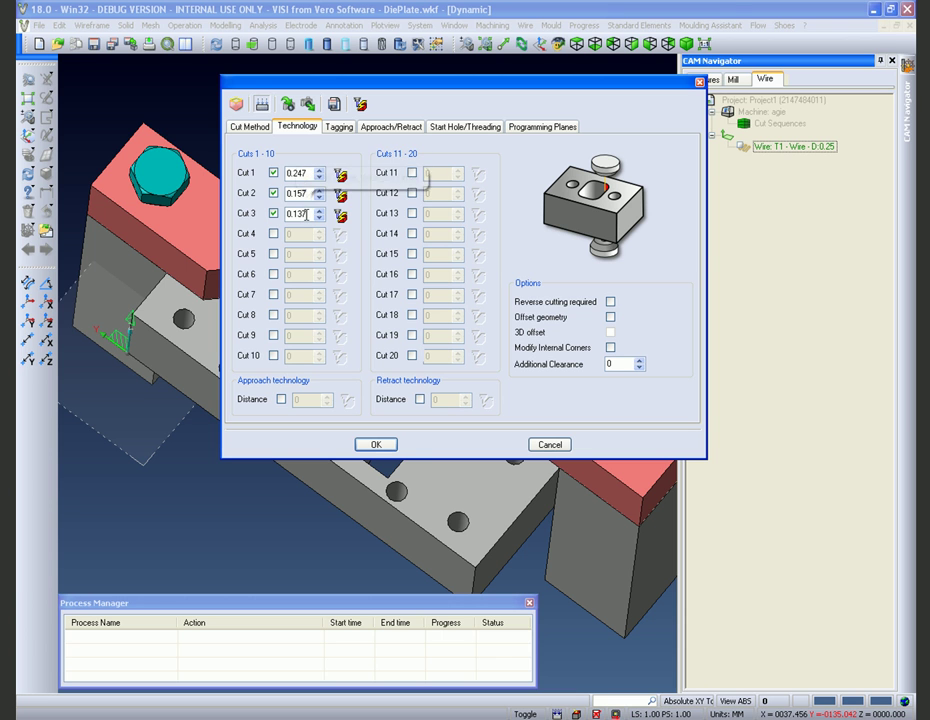
# Step: Review the AGIE machine technology details for cuts 1 and 2
pyautogui.click(341, 175)
pyautogui.click(283, 254)
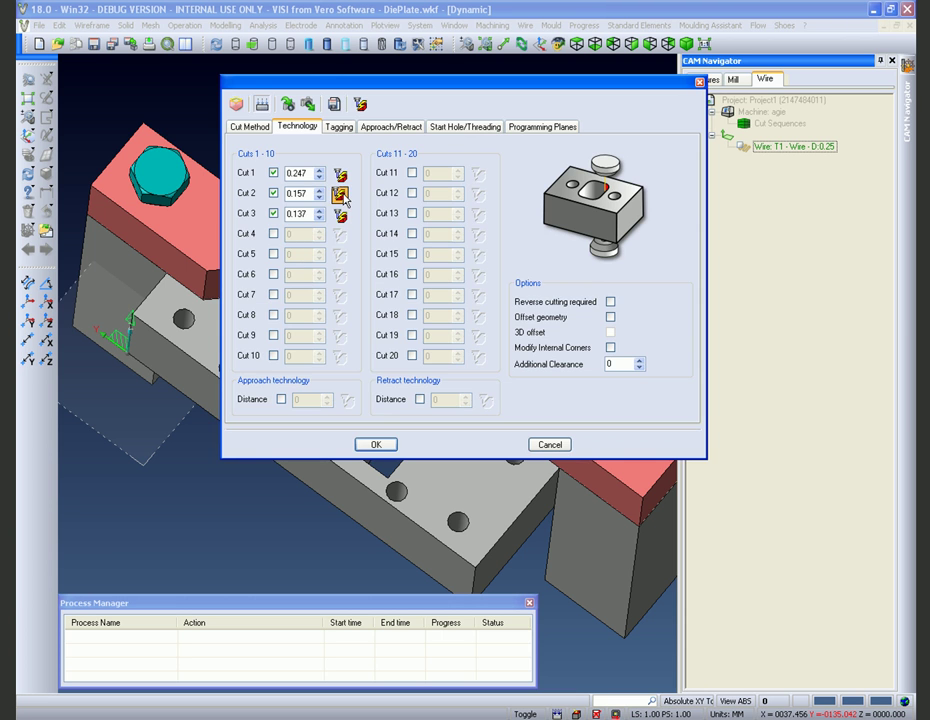
pyautogui.click(344, 198)
pyautogui.click(285, 254)
# Step: Keep the tag removal method as cutting tags on the first cut
pyautogui.click(339, 128)
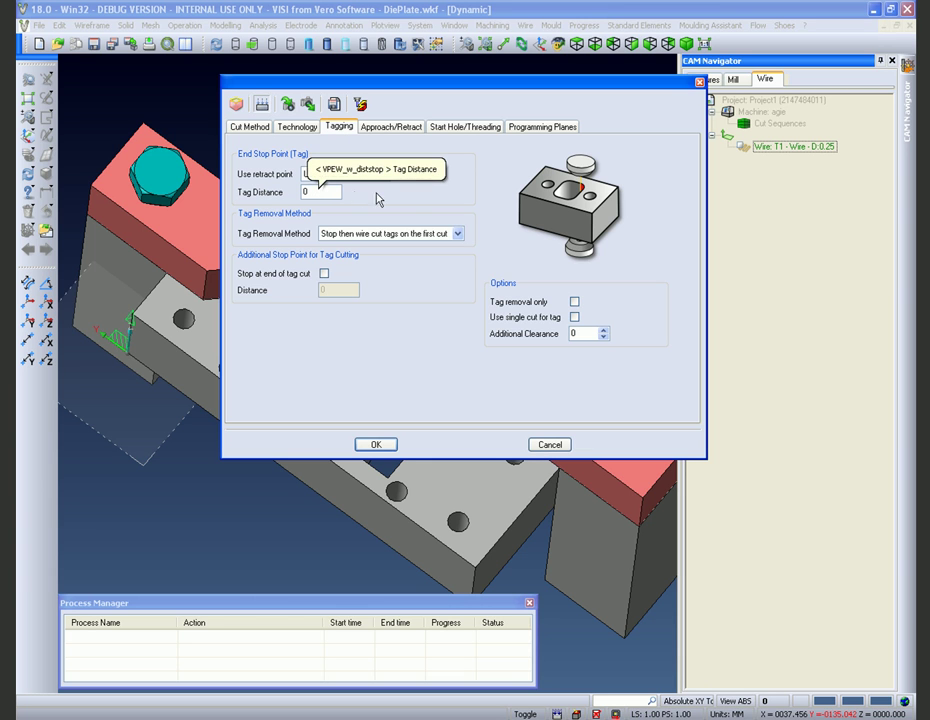
pyautogui.click(458, 234)
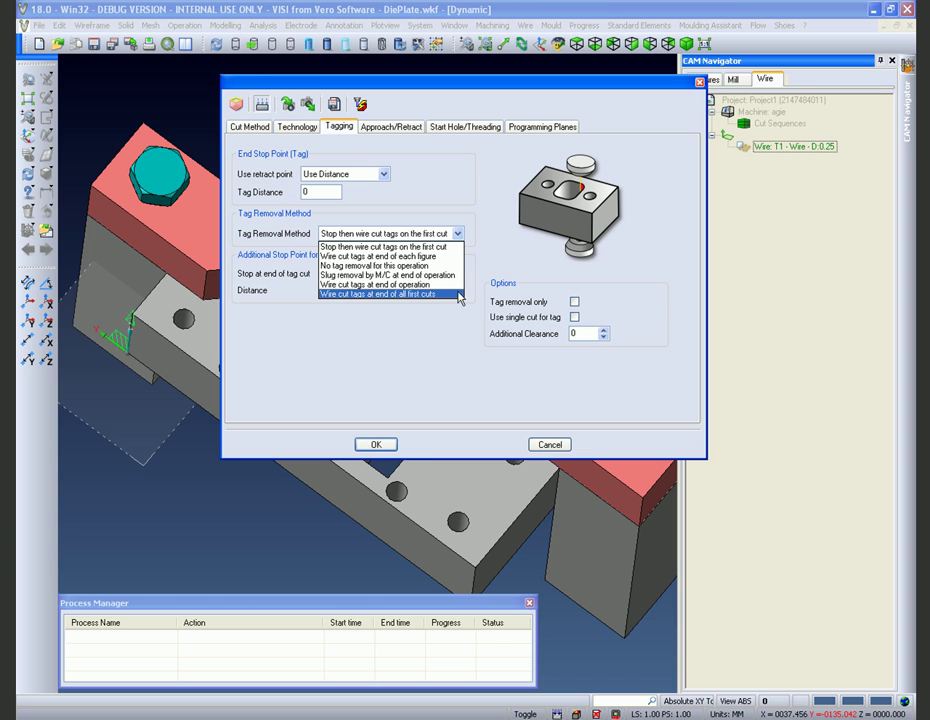
pyautogui.click(457, 246)
# Step: Keep Line as the lead-on mode in Approach/Retract settings
pyautogui.click(377, 128)
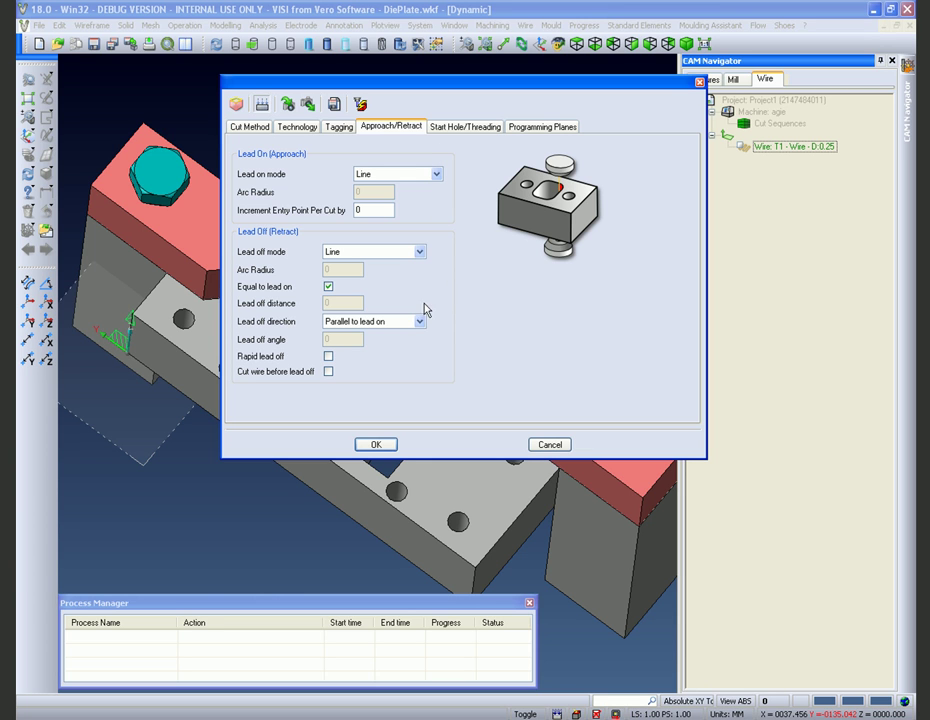
pyautogui.click(437, 175)
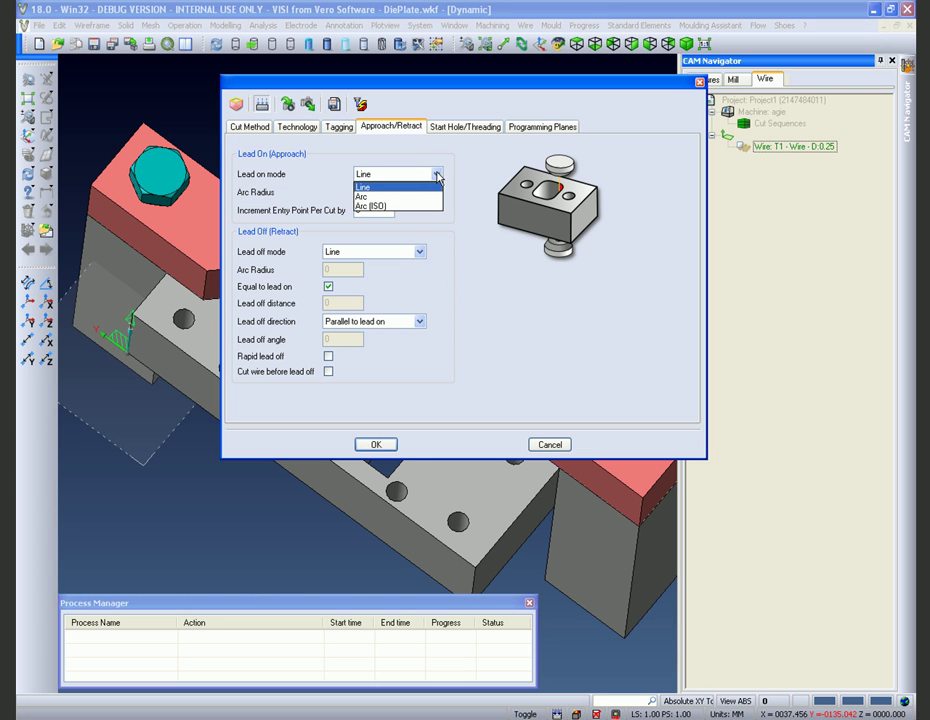
pyautogui.click(437, 175)
# Step: Set upper nozzle height 50 and lower nozzle -5, then confirm the wire operation
pyautogui.click(462, 127)
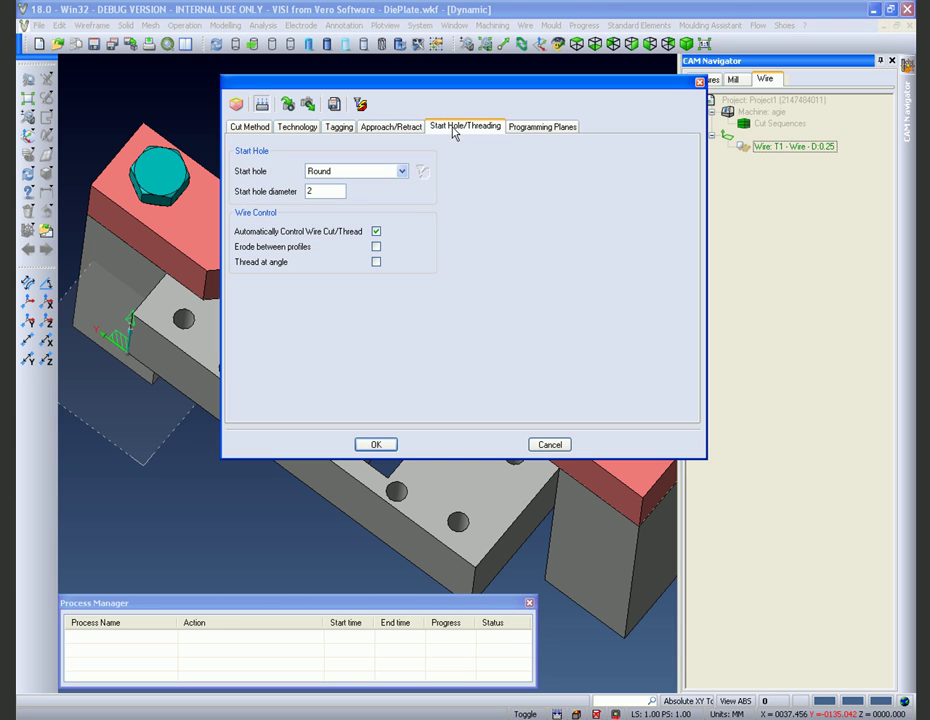
pyautogui.doubleClick(322, 191)
pyautogui.click(523, 134)
pyautogui.click(341, 188)
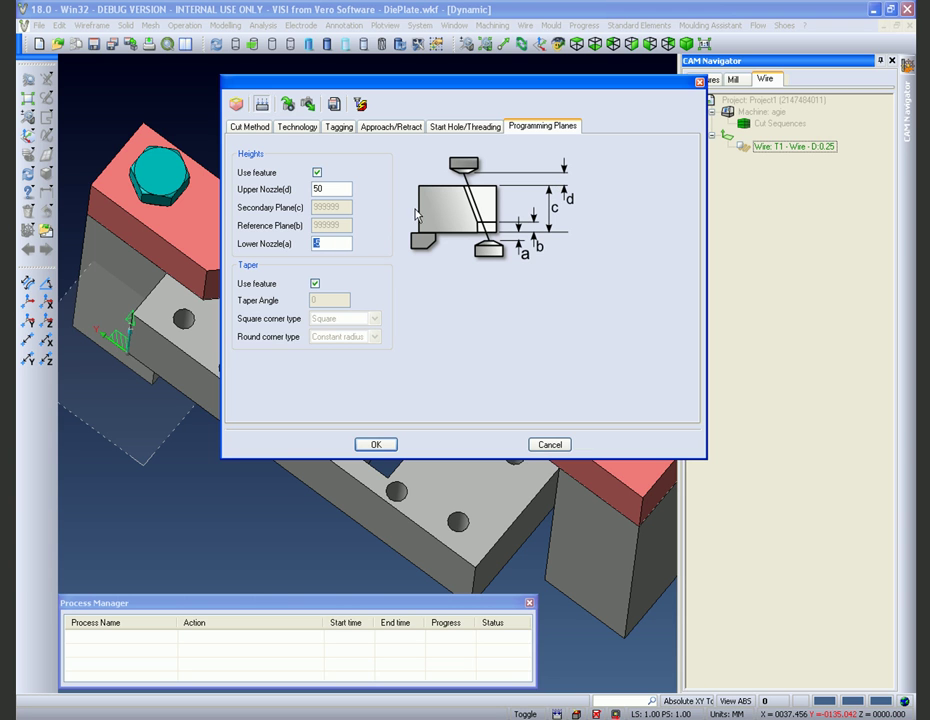
pyautogui.click(388, 446)
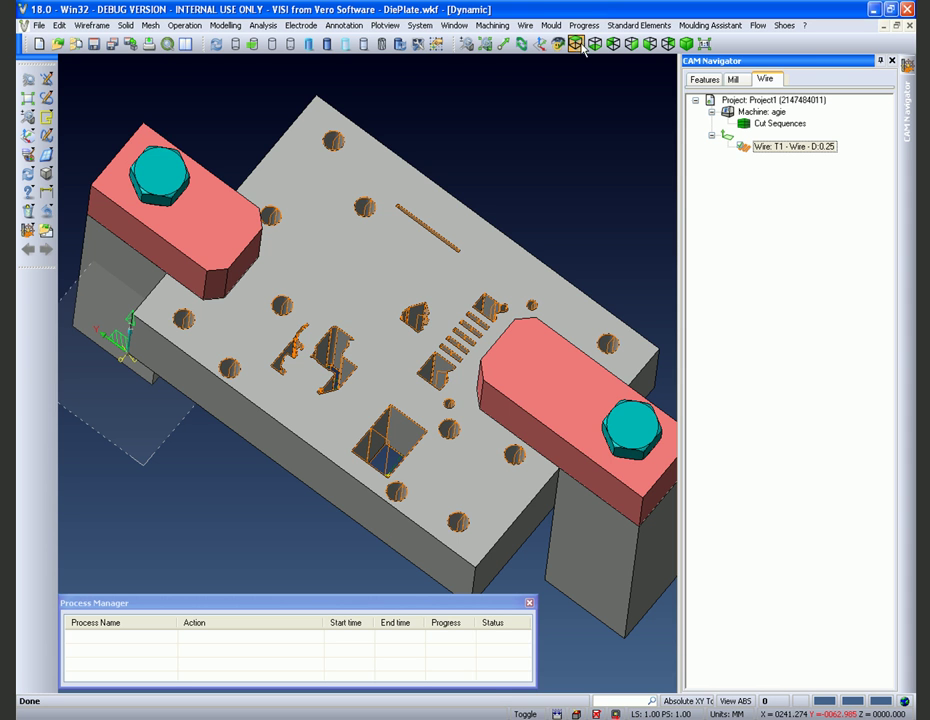
# Step: Orbit the whole plate into a tilted isometric view and open Project1's CAM action menu
pyautogui.click(576, 43)
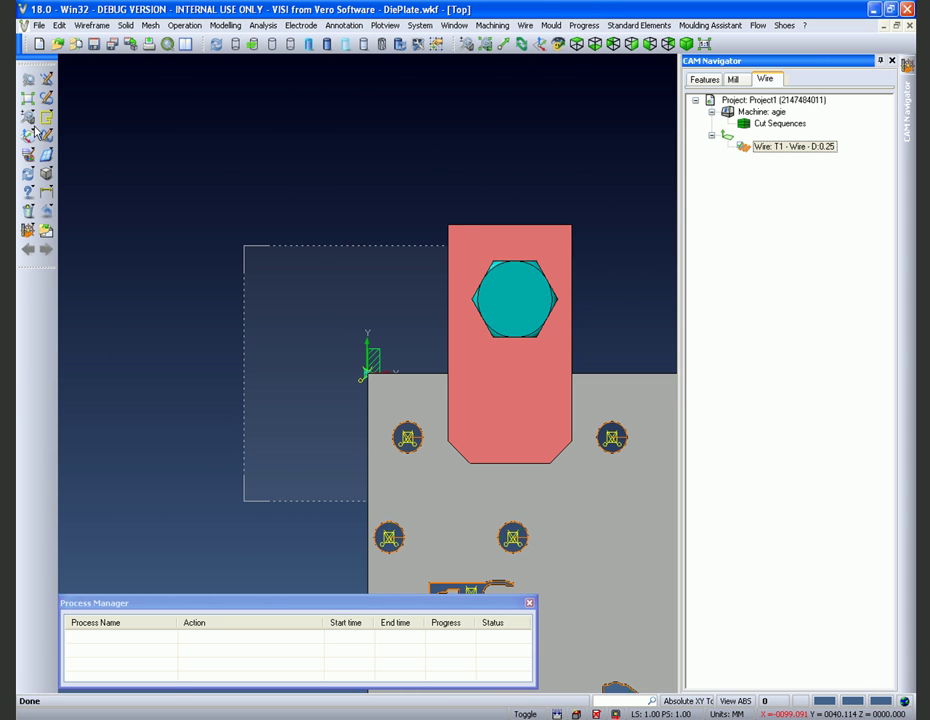
pyautogui.click(28, 97)
pyautogui.scroll(3, 334, 430)
pyautogui.scroll(5, 334, 430)
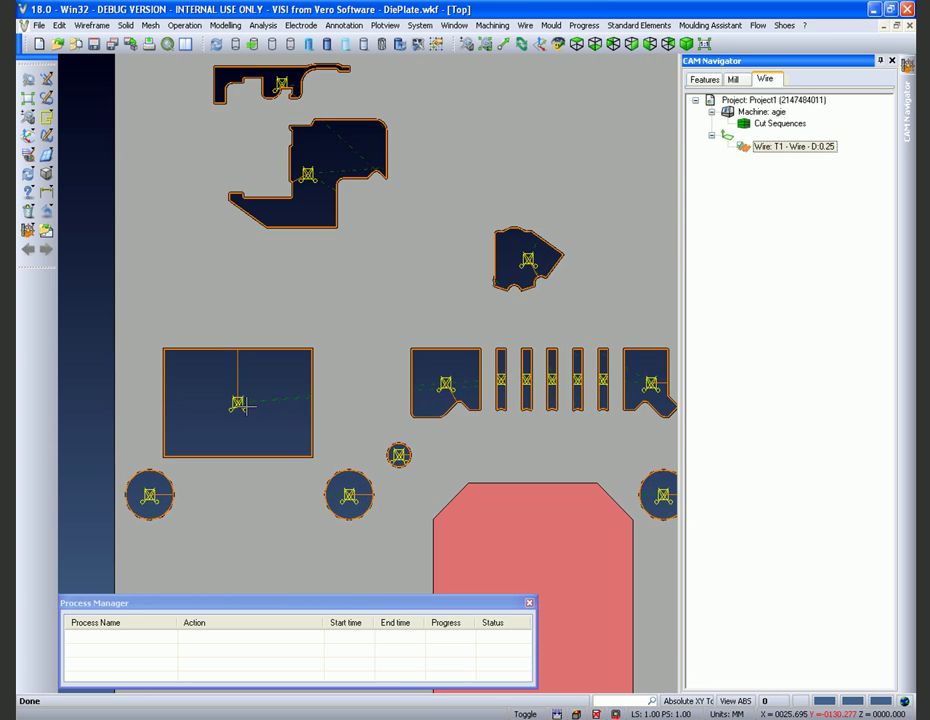
pyautogui.scroll(5, 229, 348)
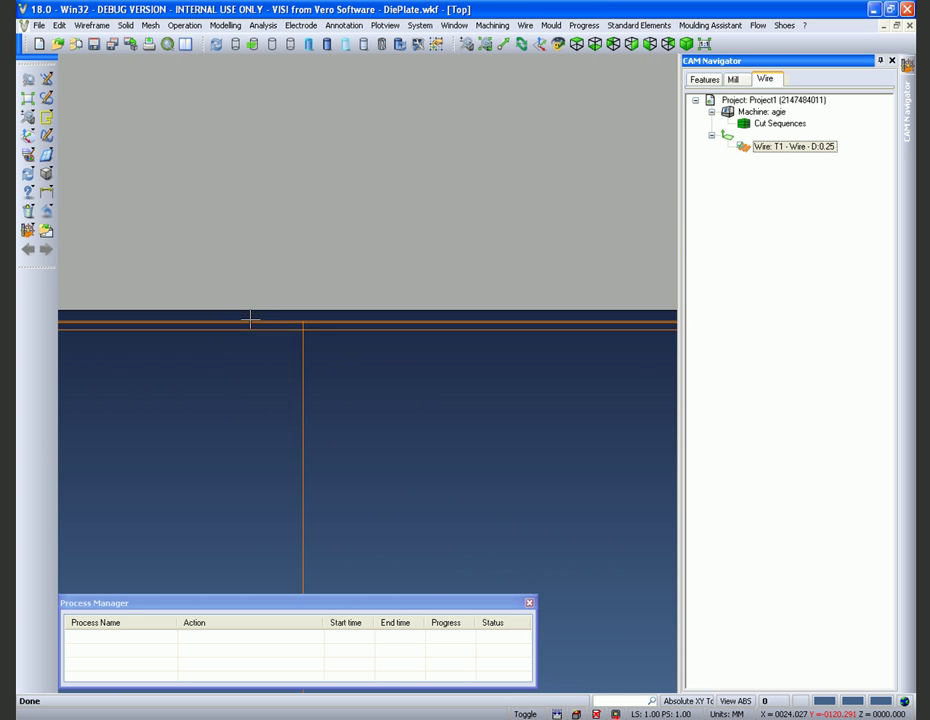
pyautogui.scroll(2, 266, 323)
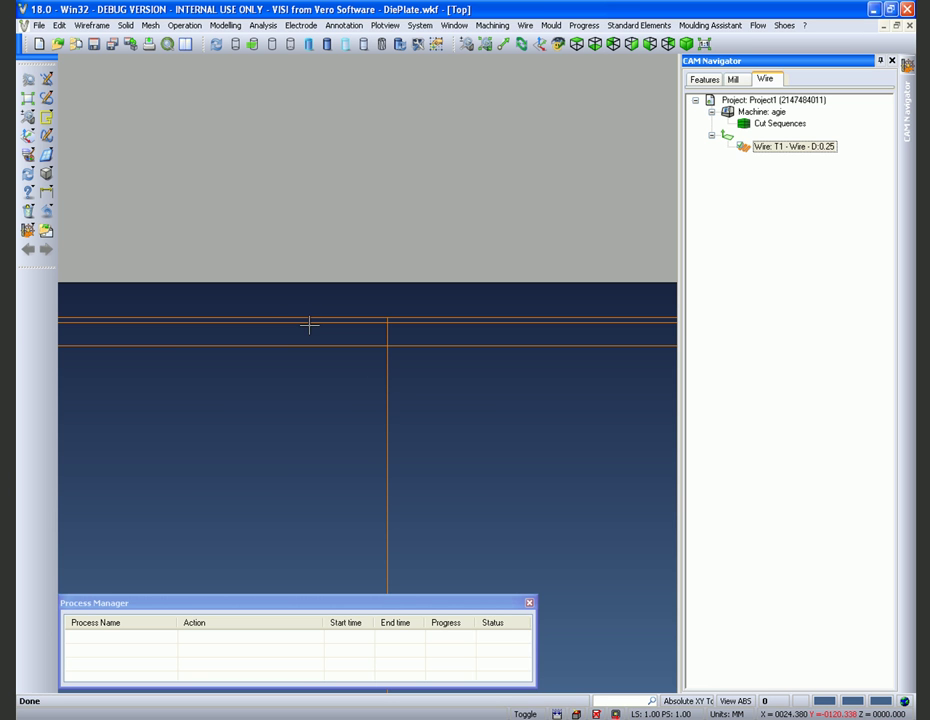
pyautogui.click(28, 97)
pyautogui.moveTo(366, 428); pyautogui.dragTo(413, 411, button='middle')
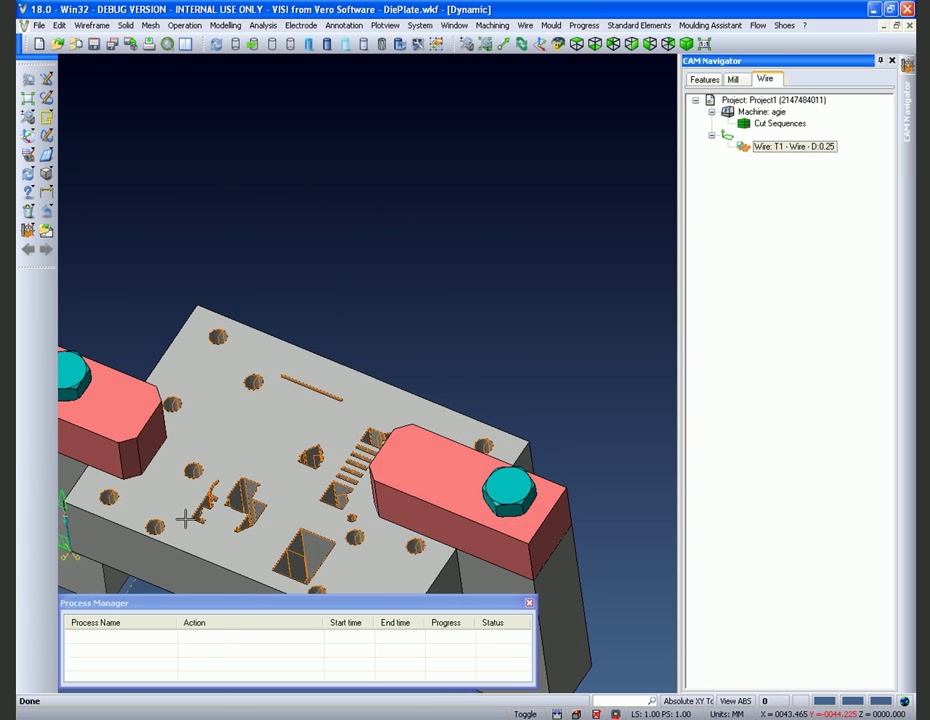
pyautogui.scroll(-4, 475, 301)
pyautogui.scroll(5, 322, 444)
pyautogui.rightClick(787, 104)
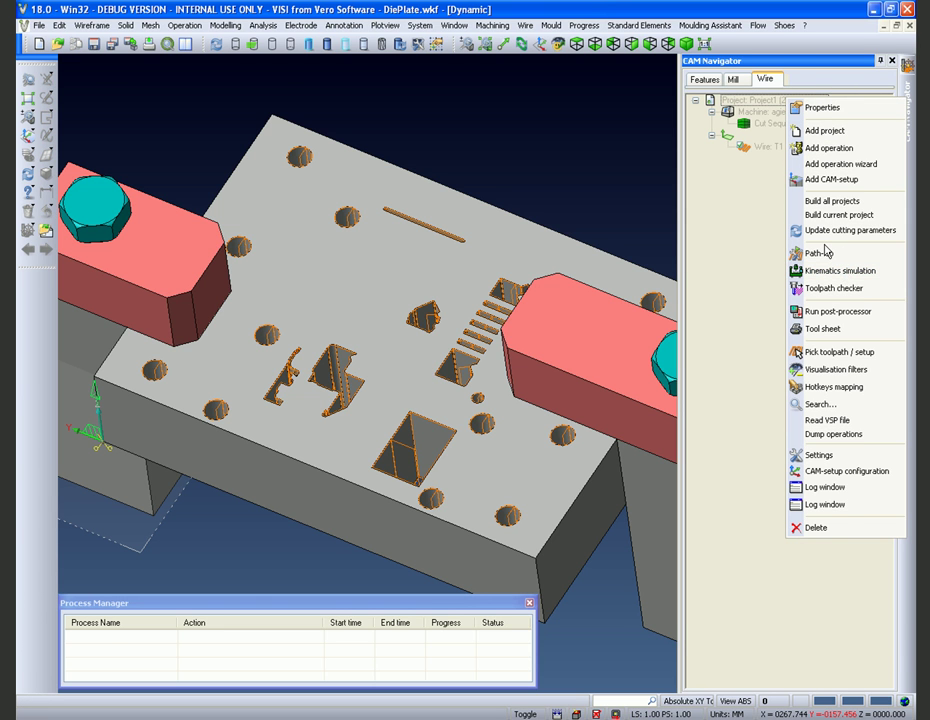
# Step: Run the Kinematics solid simulation of the wire cuts, removing each separated slug as it appears
pyautogui.click(820, 253)
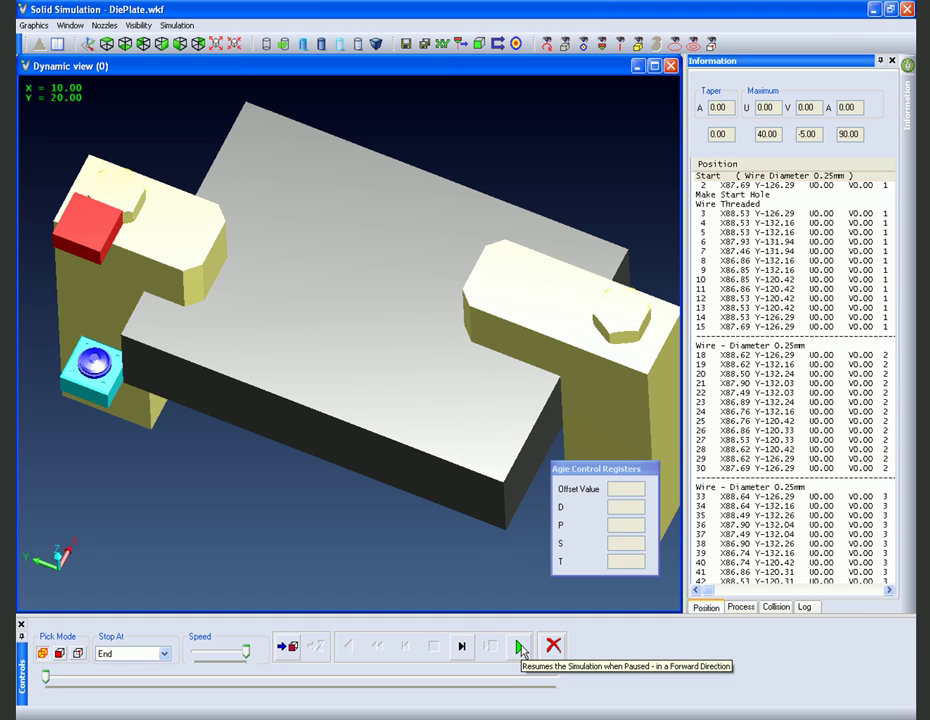
pyautogui.click(520, 648)
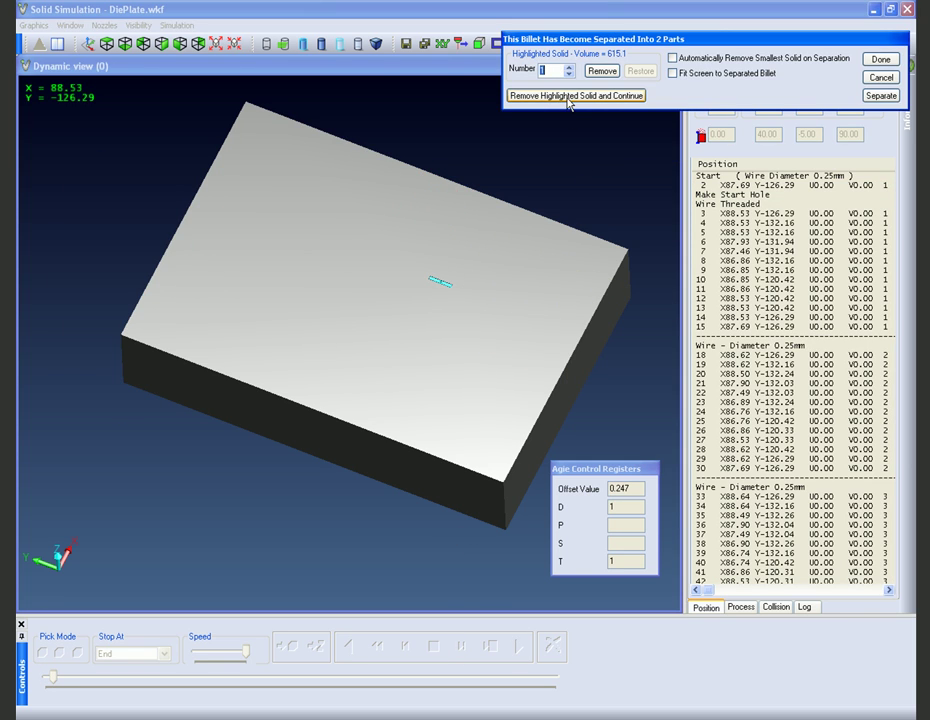
pyautogui.click(567, 96)
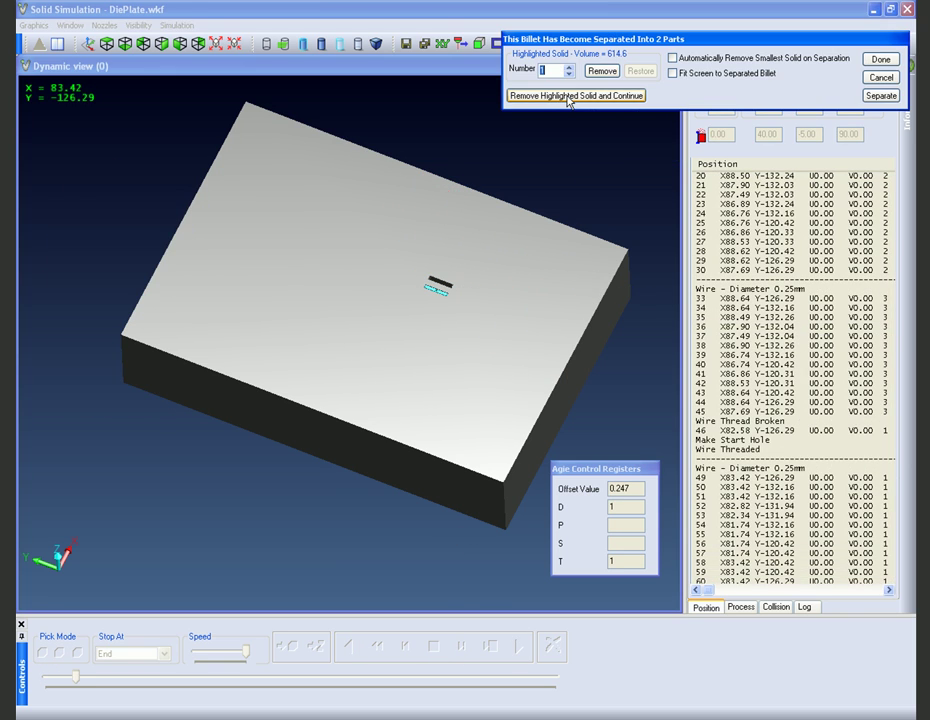
pyautogui.click(567, 96)
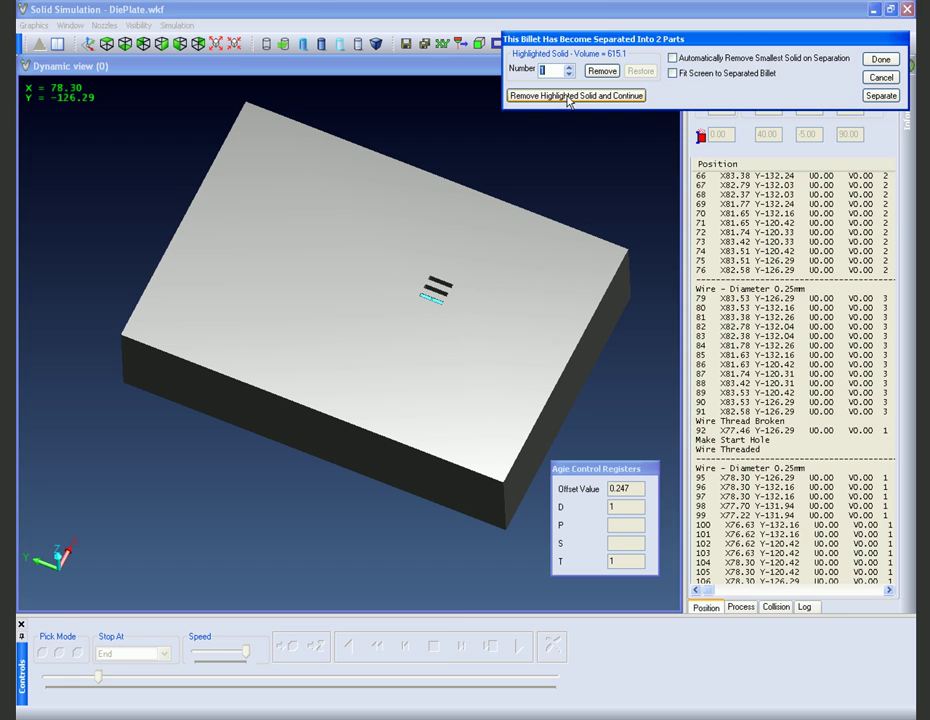
pyautogui.click(567, 96)
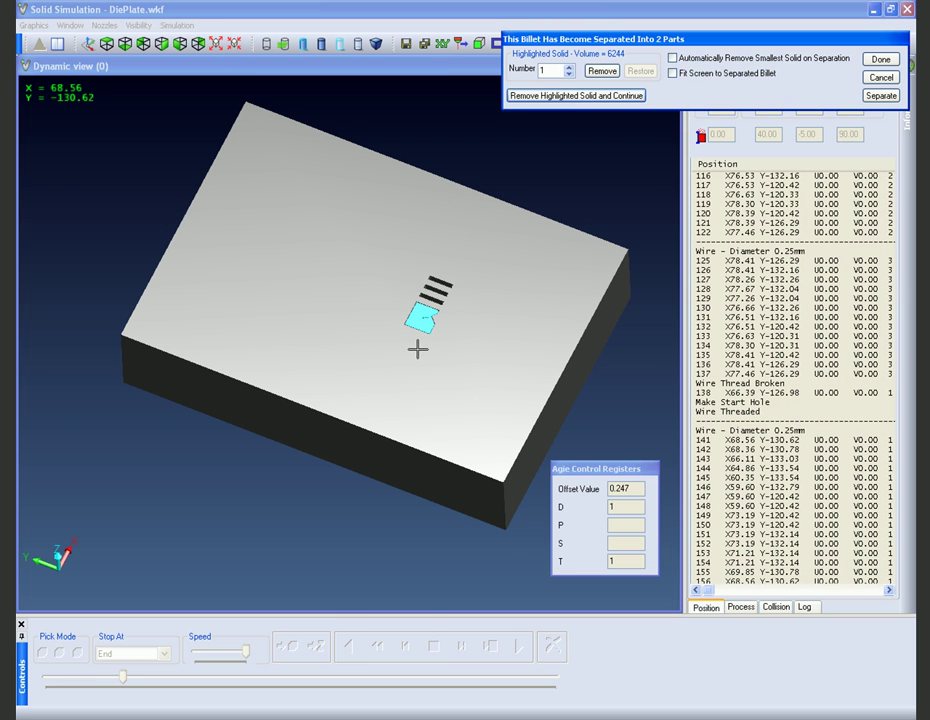
pyautogui.scroll(5, 418, 347)
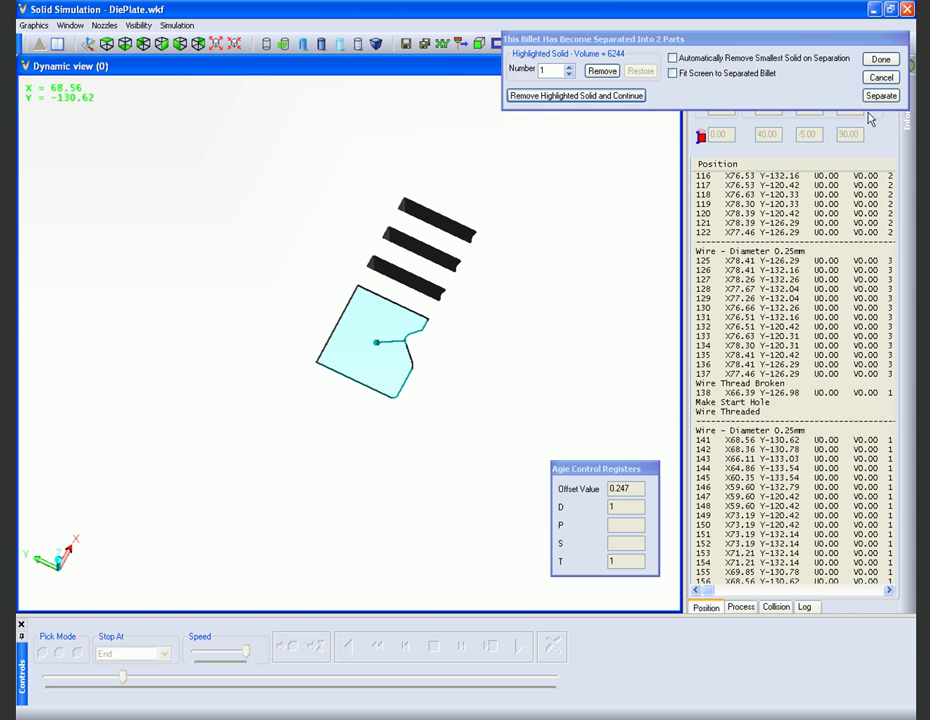
# Step: Confirm the 6244-volume slug exits along ±Z, remove it, and auto-remove later smallest solids
pyautogui.click(877, 97)
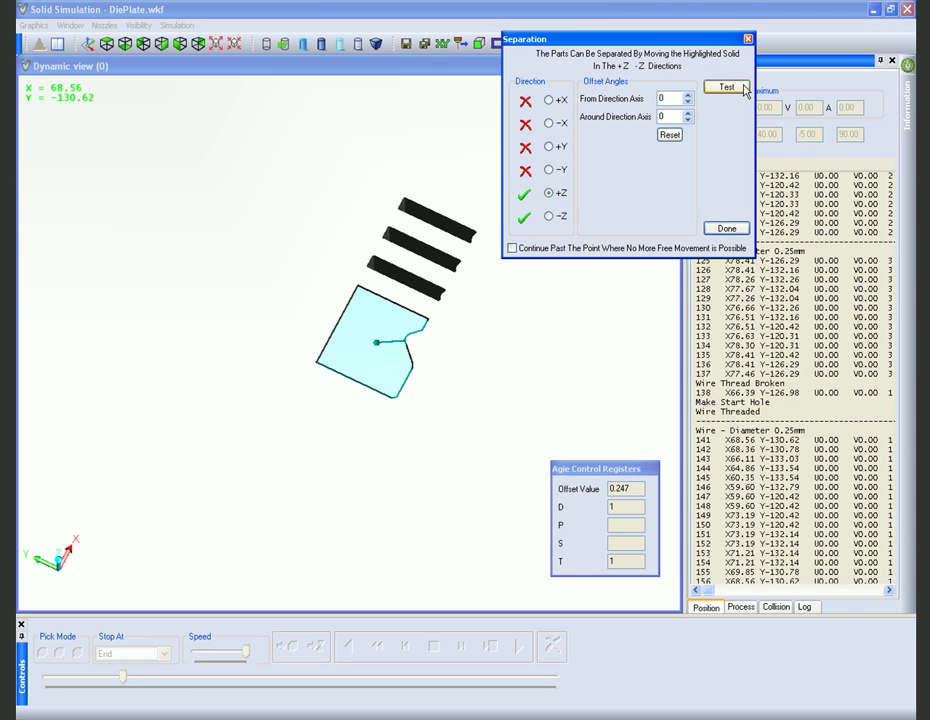
pyautogui.click(743, 89)
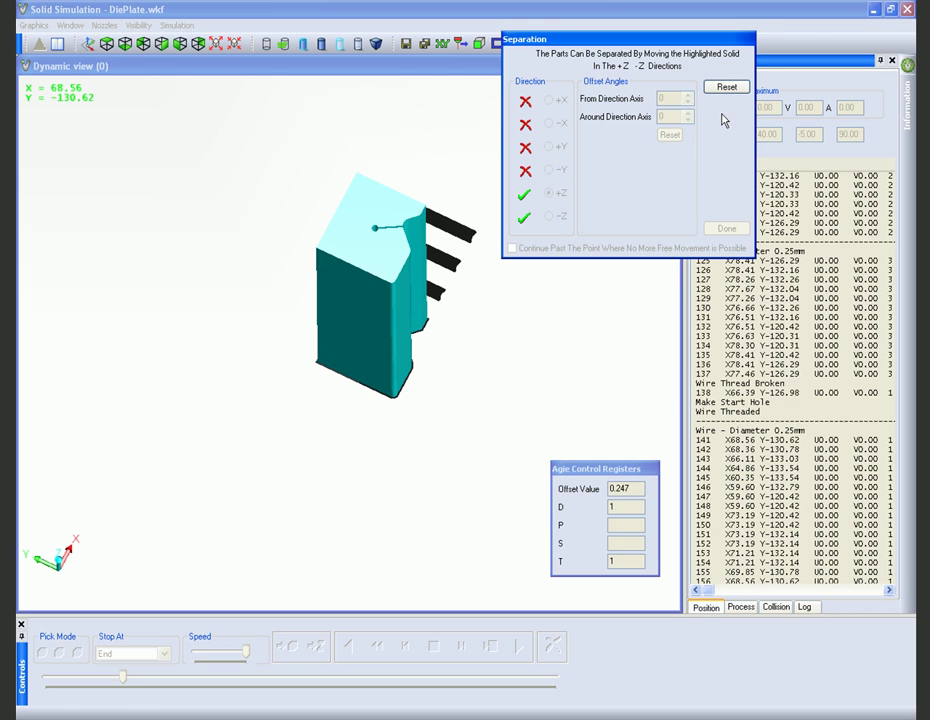
pyautogui.click(726, 87)
pyautogui.click(726, 87)
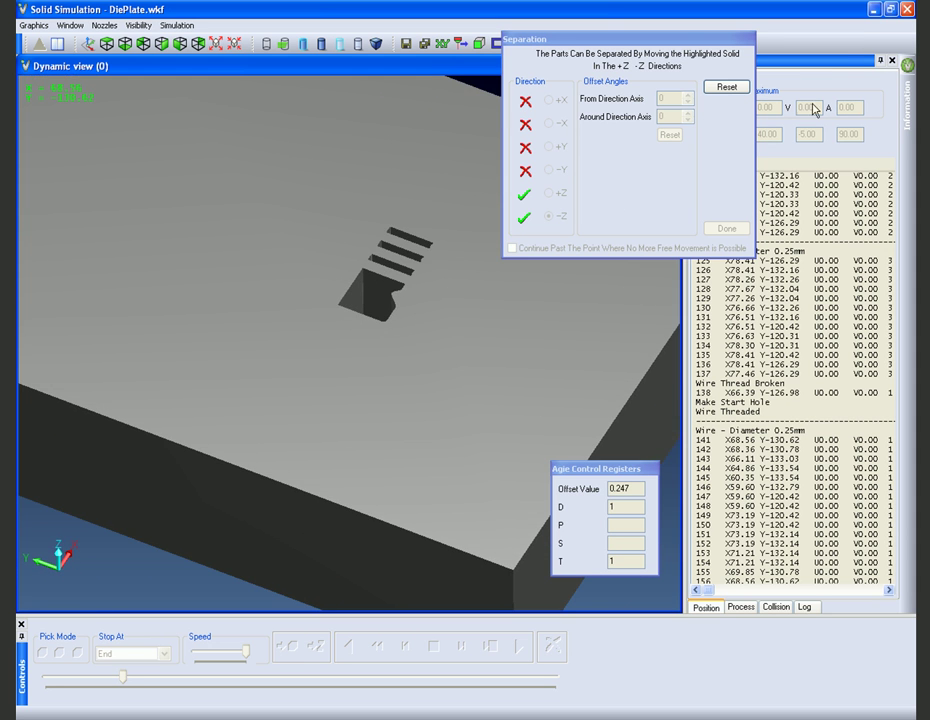
pyautogui.click(740, 90)
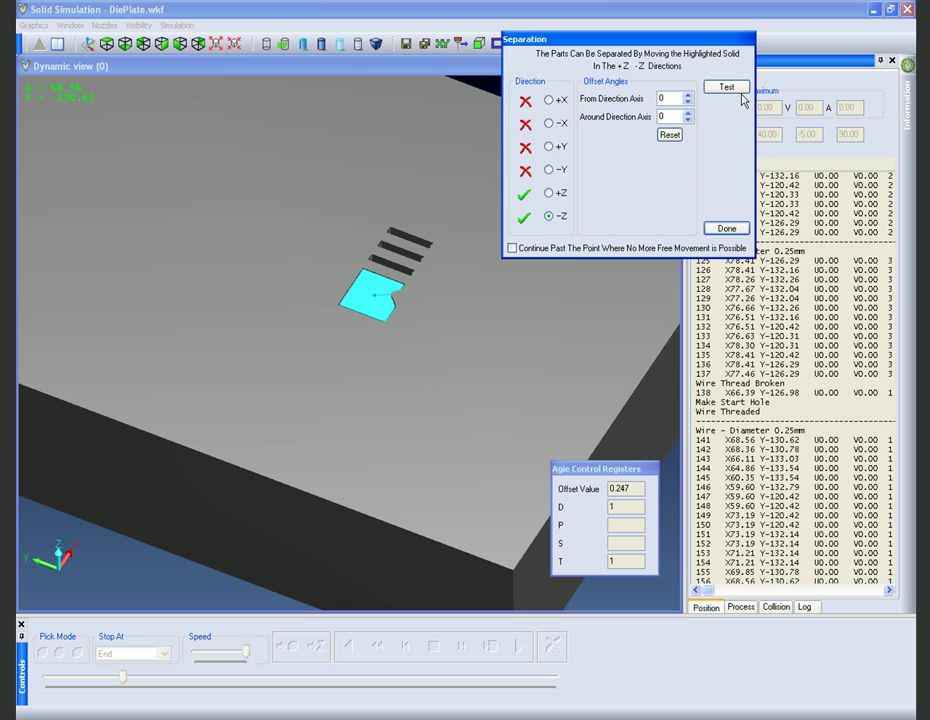
pyautogui.click(726, 229)
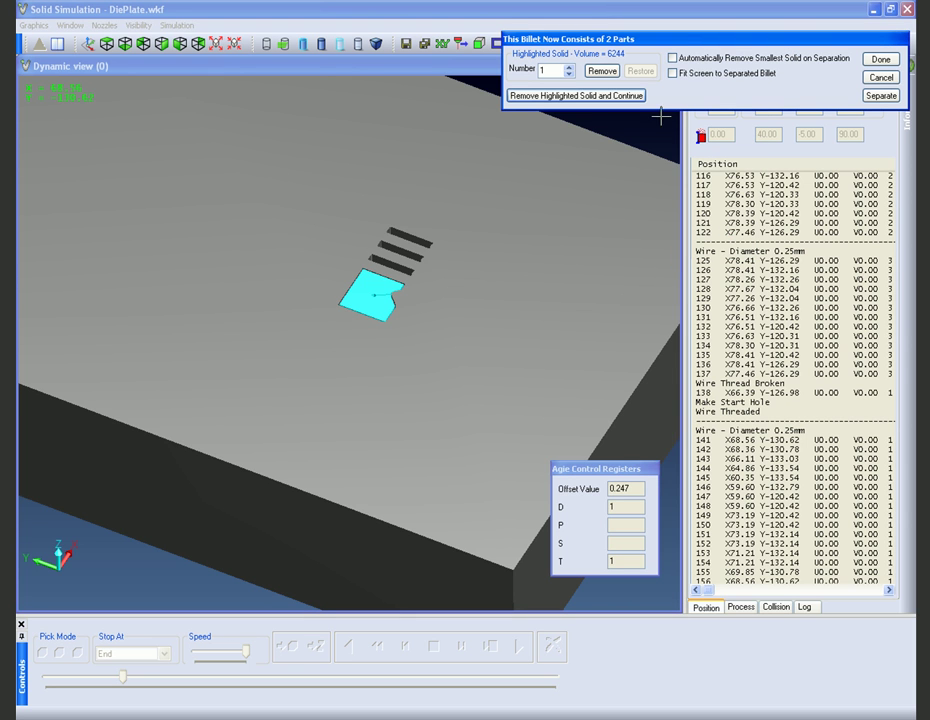
pyautogui.click(694, 62)
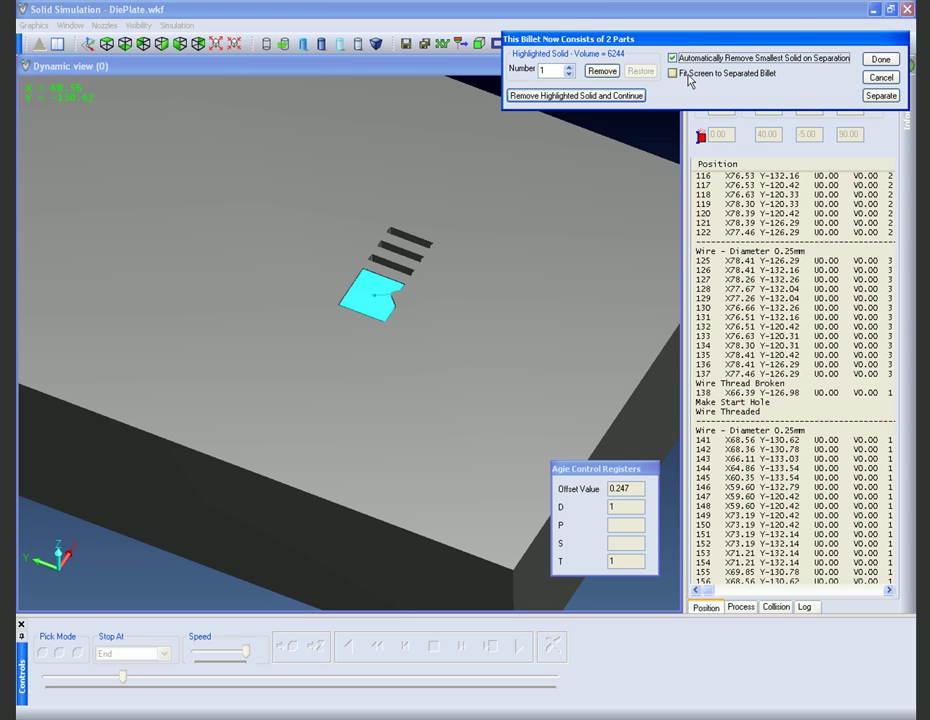
pyautogui.click(612, 99)
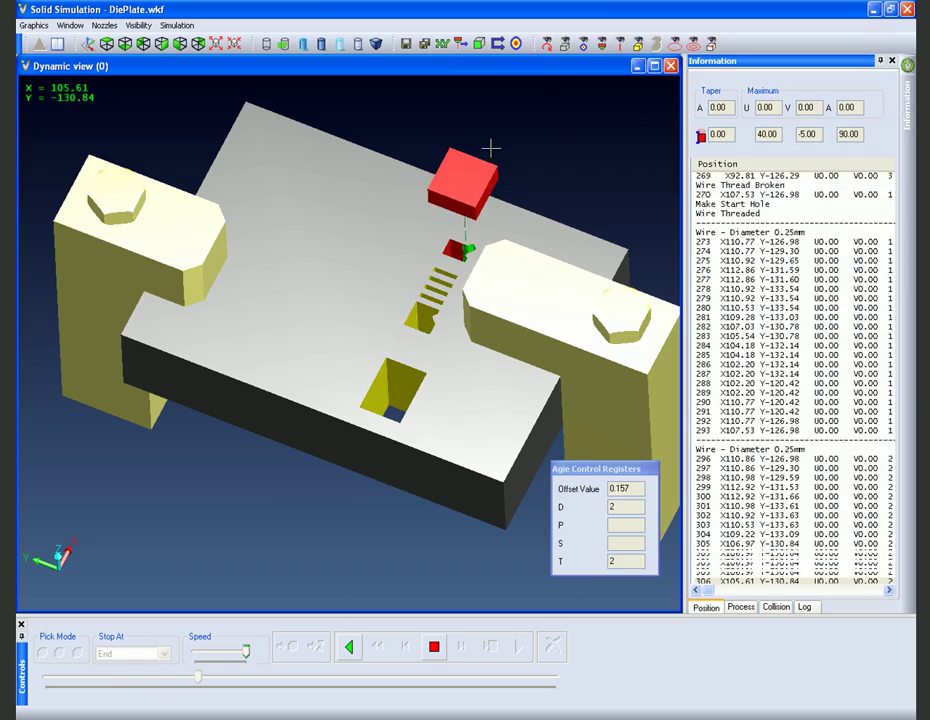
# Step: Let the simulation run the third cut at offset 0.137 through every pocket and hole
pyautogui.scroll(2, 382, 263)
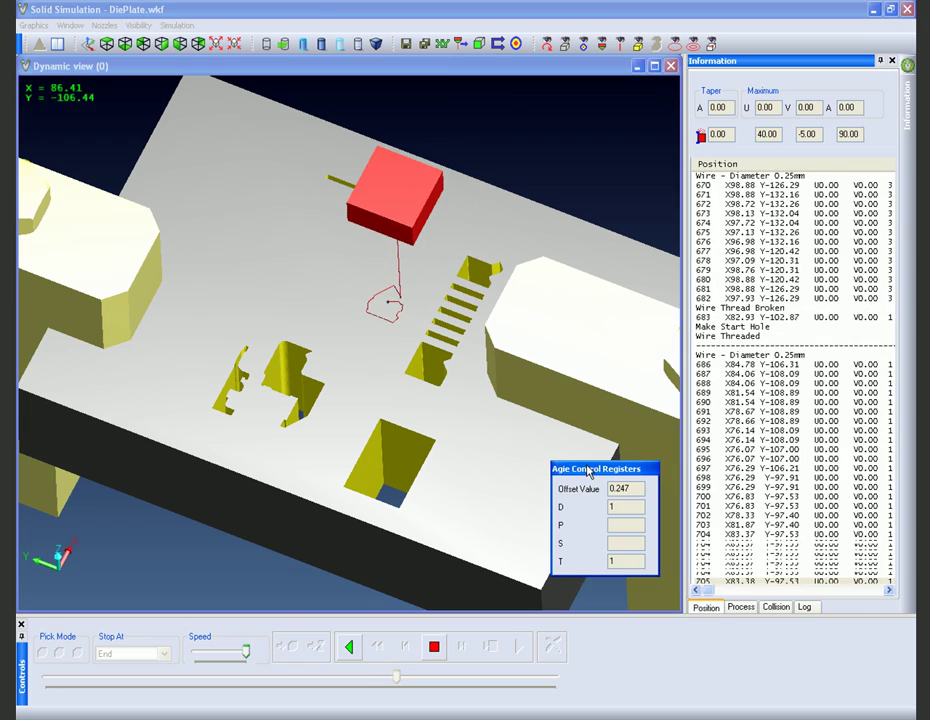
pyautogui.moveTo(588, 469); pyautogui.dragTo(596, 477)
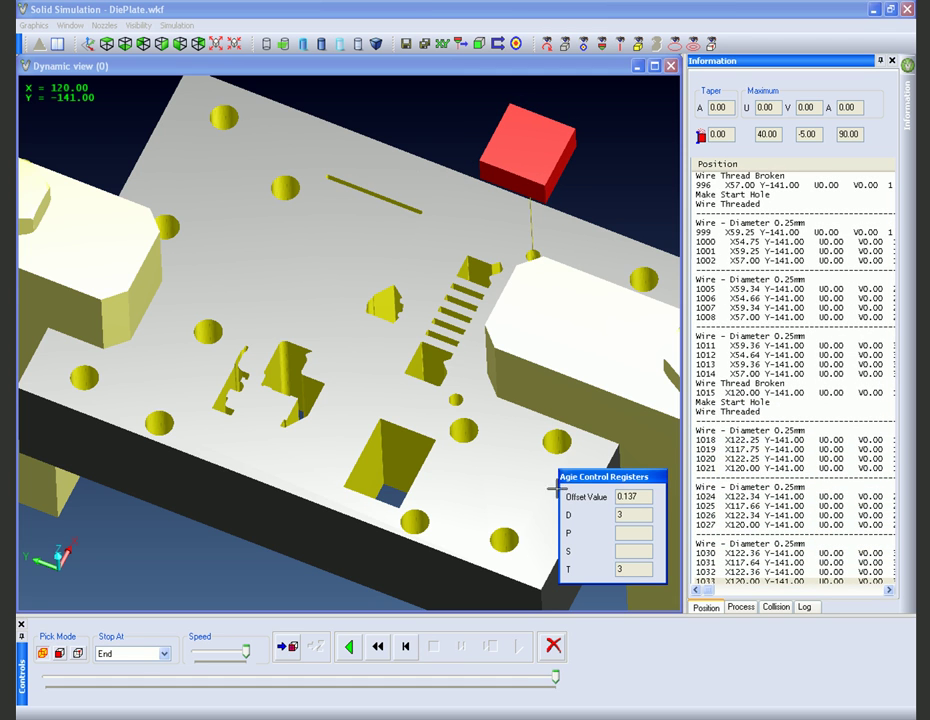
# Step: Exit the simulation and run the post-processor on Project1 to generate testiso.iso
pyautogui.click(556, 648)
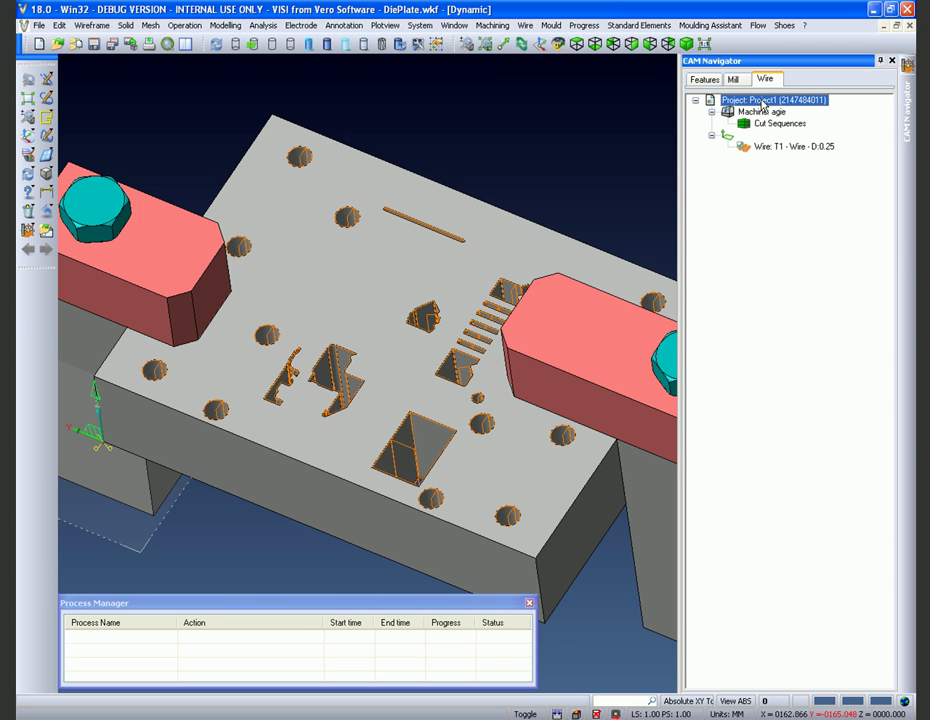
pyautogui.rightClick(763, 104)
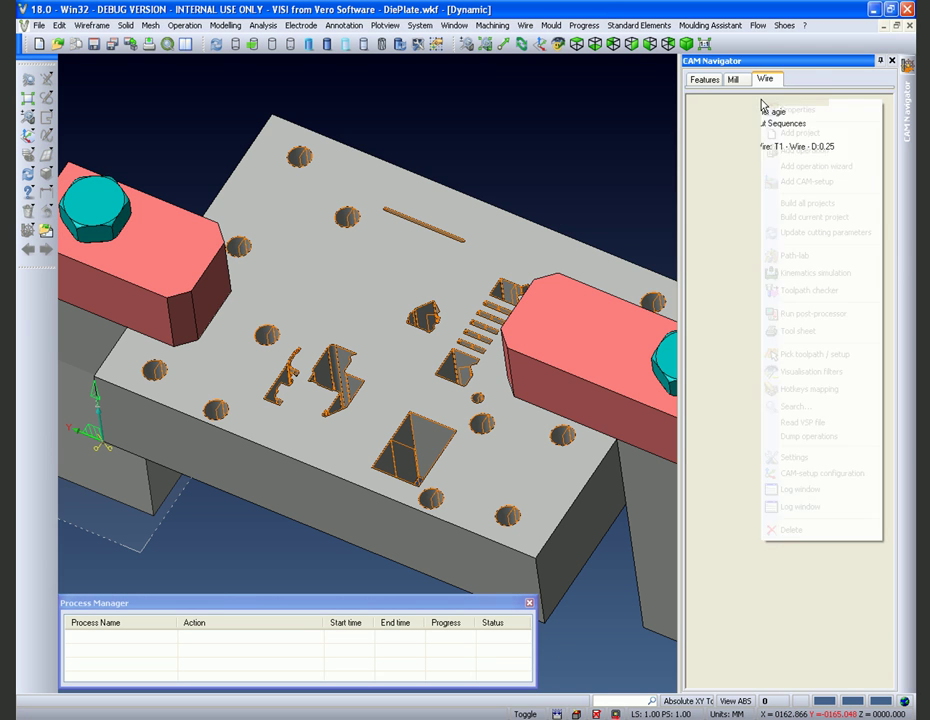
pyautogui.click(814, 315)
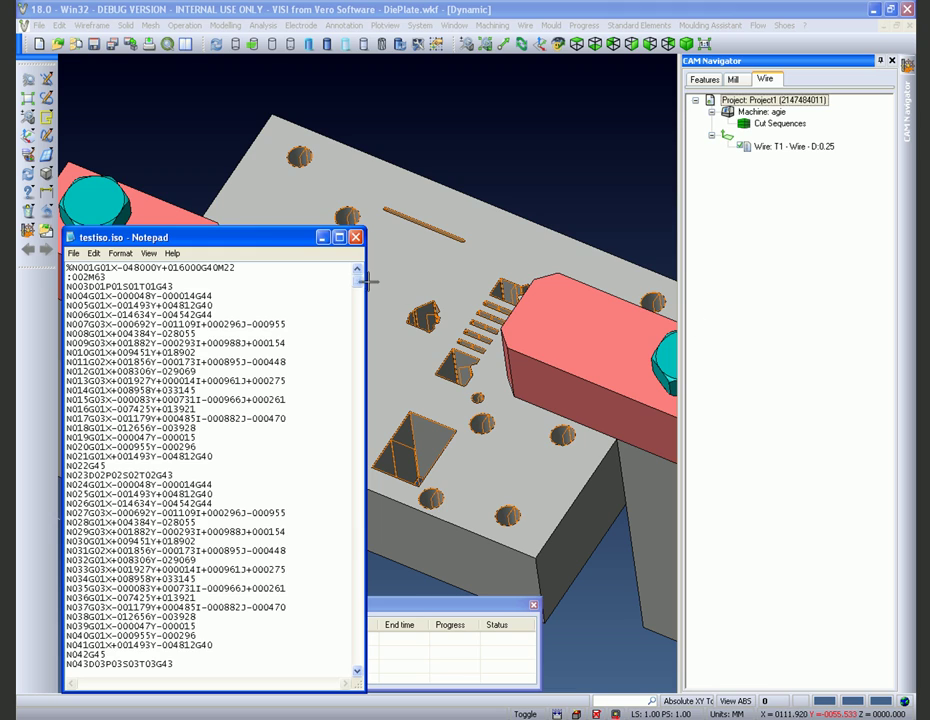
pyautogui.moveTo(361, 288); pyautogui.dragTo(341, 281)
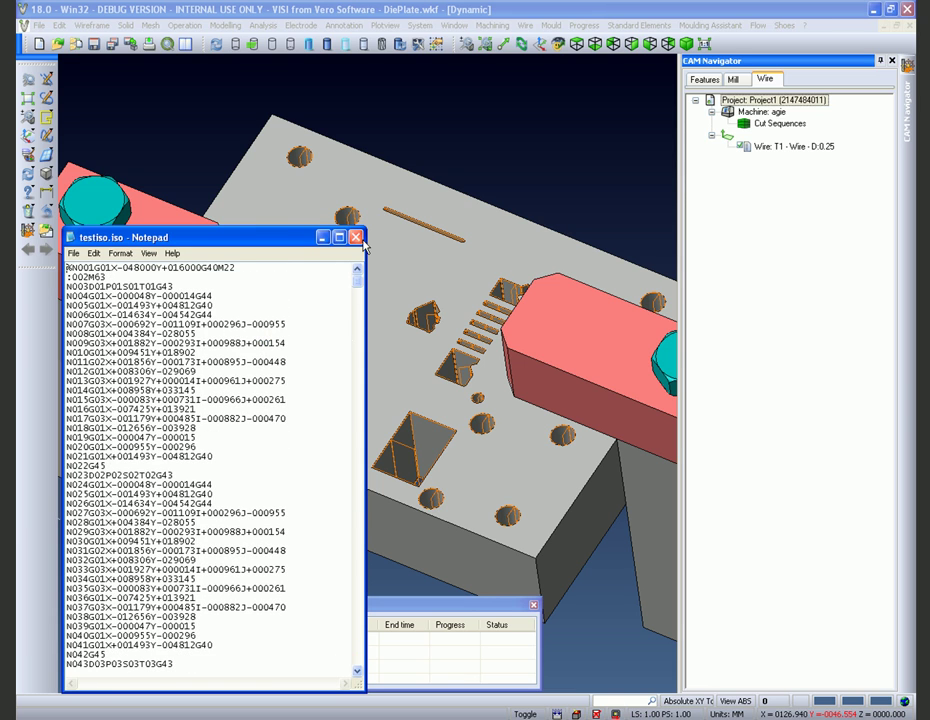